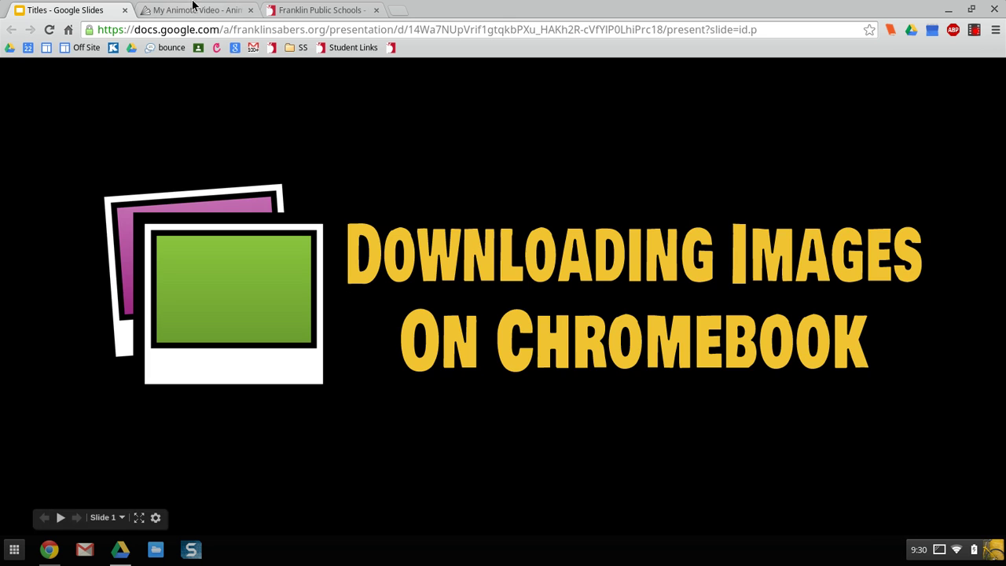
Step: Go to the My Animoto Video project and open the Add pics & vids choices
{"action": "left_click", "coordinate": [202, 8]}
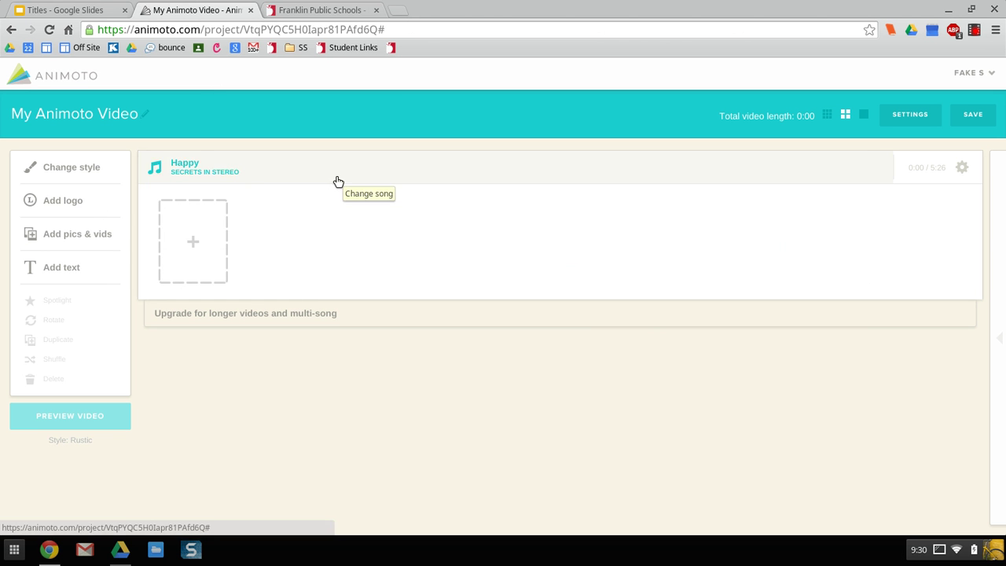
{"action": "left_click", "coordinate": [62, 239]}
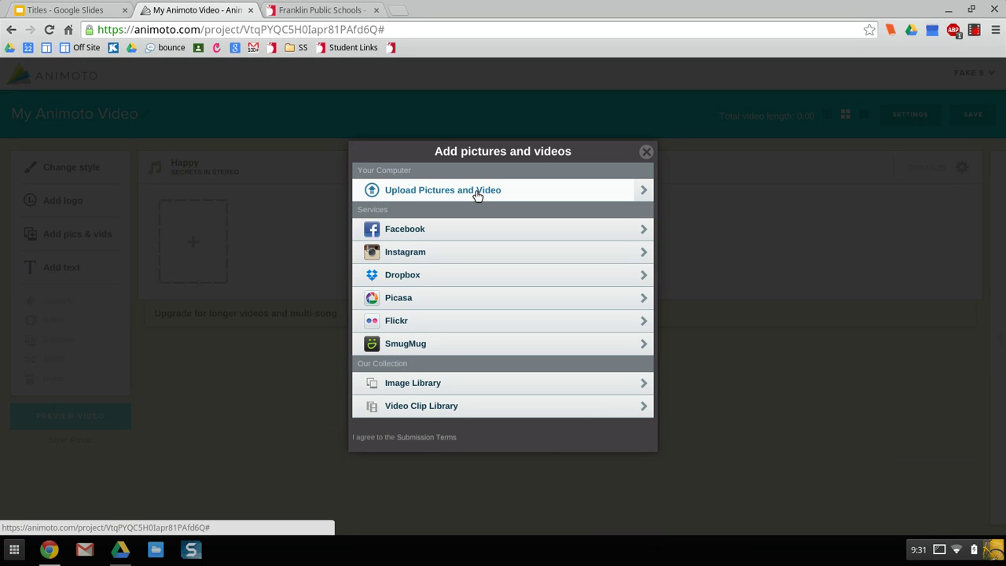
Step: Switch to the Franklin Public Schools Student Links page and scroll down its list of links
{"action": "left_click", "coordinate": [317, 11]}
{"action": "scroll", "coordinate": [863, 205], "scroll_direction": "down", "scroll_amount": 2}
{"action": "scroll", "coordinate": [869, 212], "scroll_direction": "down", "scroll_amount": 1}
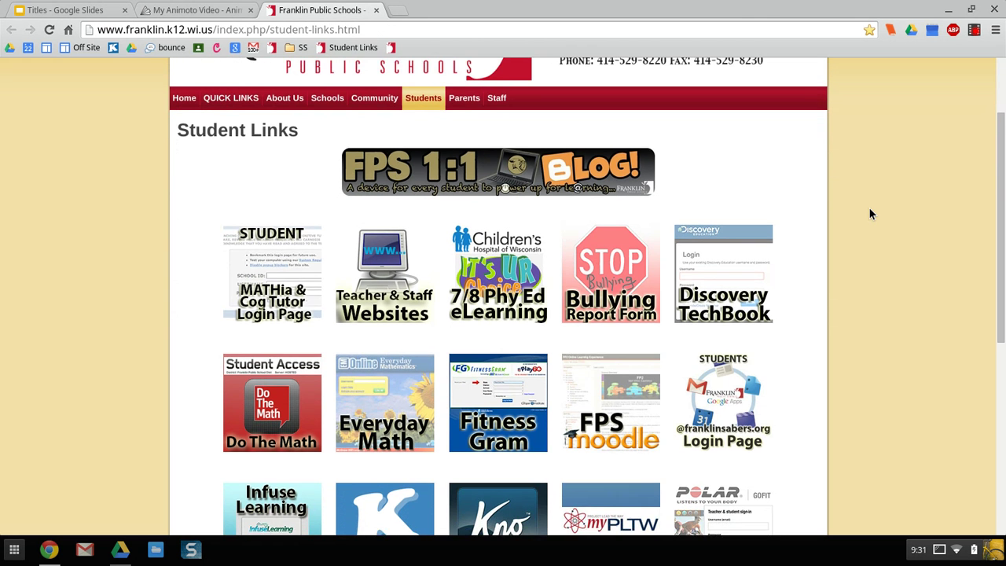
{"action": "scroll", "coordinate": [870, 213], "scroll_direction": "down", "scroll_amount": 5}
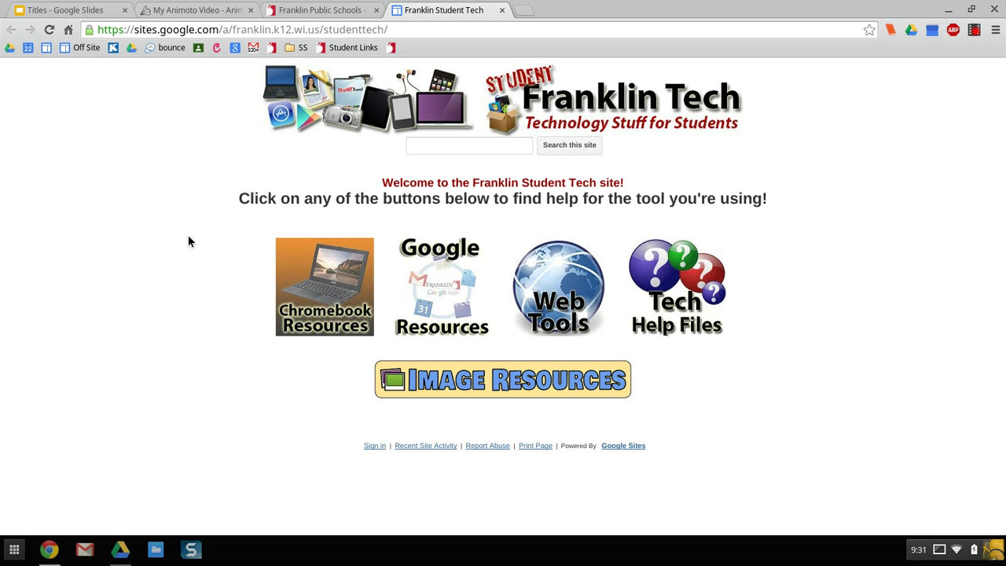
Step: Open the Image Resources page on the Google Sites site
{"action": "left_click", "coordinate": [457, 378]}
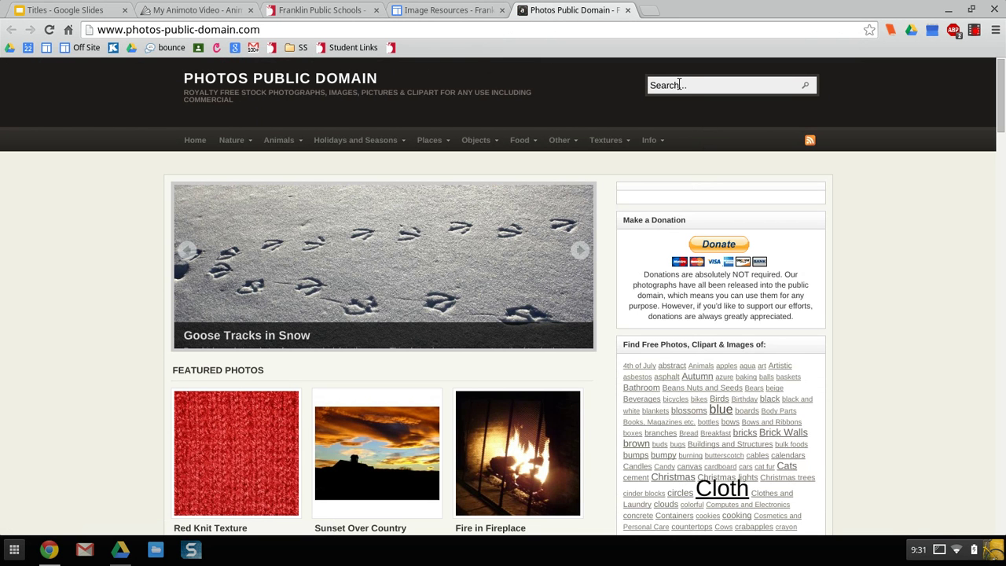
Step: Search Photos Public Domain for 'baseball' and open the Baseball Scoreboard photo page
{"action": "left_click", "coordinate": [680, 85]}
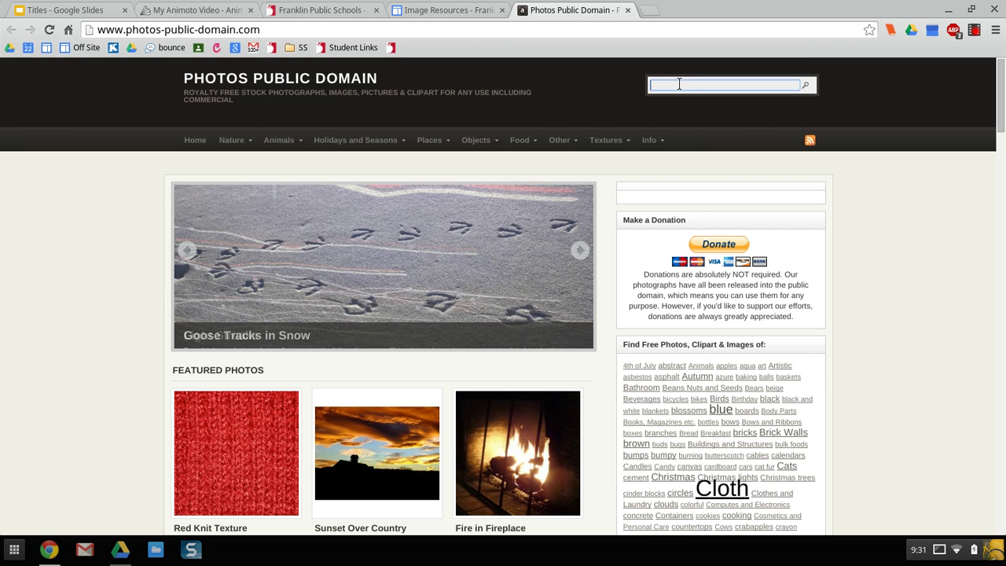
{"action": "type", "text": "baseme"}
{"action": "key", "text": "BackSpace"}
{"action": "key", "text": "BackSpace"}
{"action": "type", "text": "ball"}
{"action": "key", "text": "Return"}
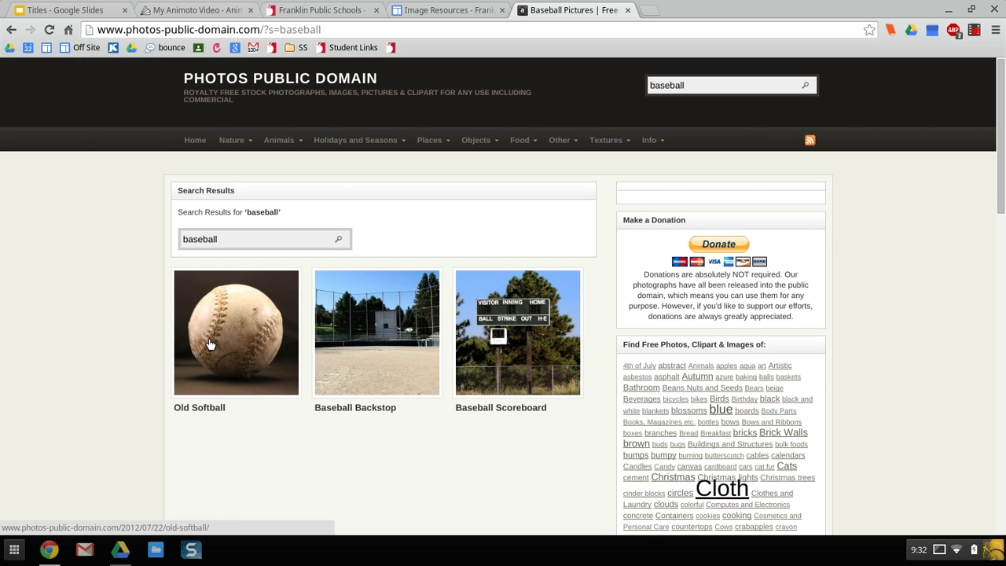
{"action": "left_click", "coordinate": [507, 334]}
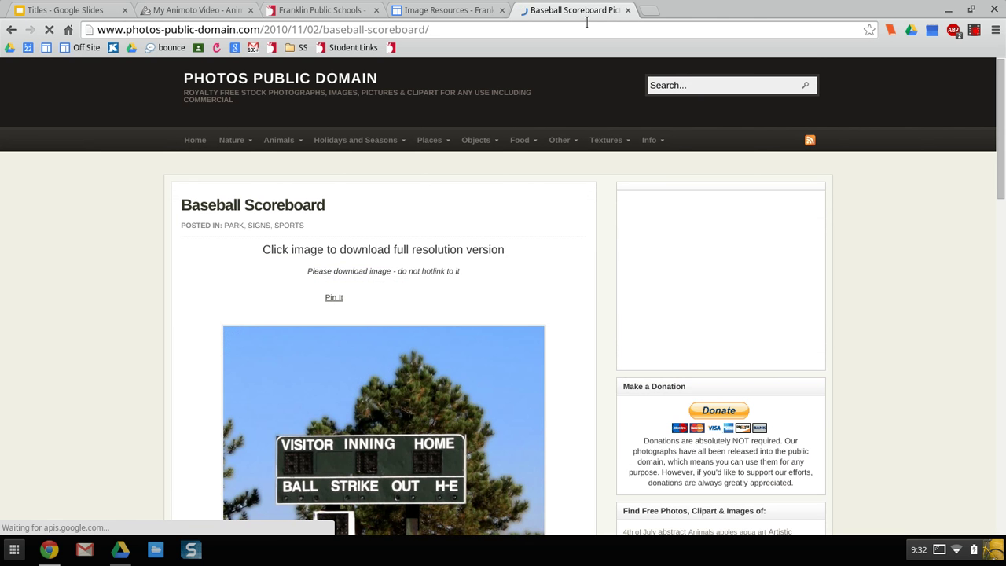
{"action": "scroll", "coordinate": [572, 333], "scroll_direction": "down", "scroll_amount": 3}
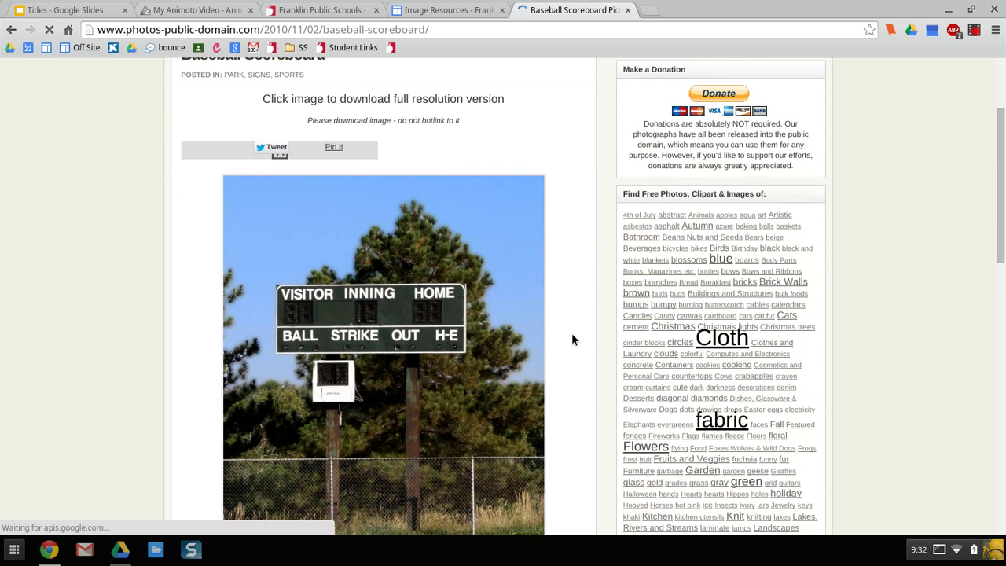
{"action": "scroll", "coordinate": [571, 340], "scroll_direction": "down", "scroll_amount": 1}
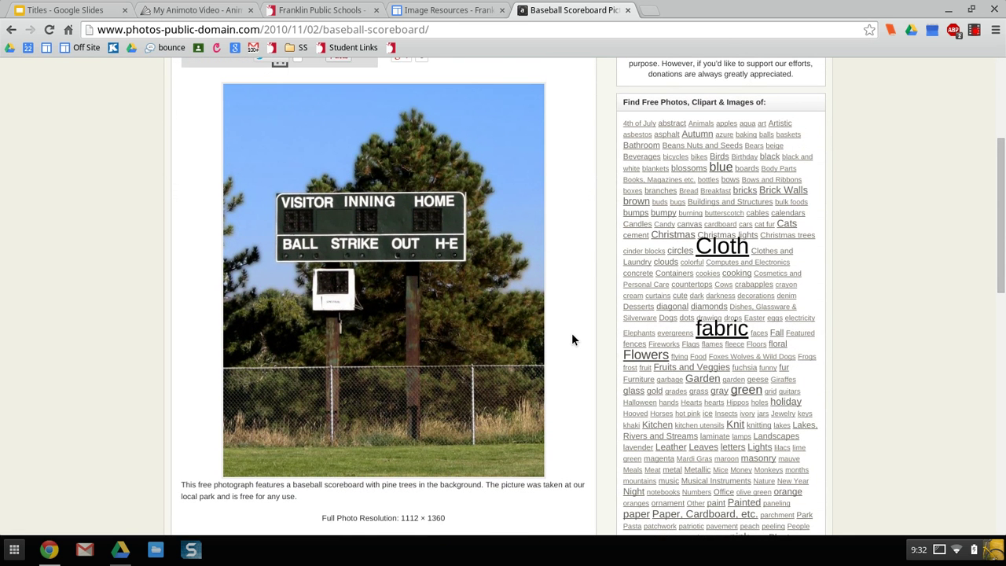
Step: Log in to EasyBib in a new tab, then reopen its options on the Baseball Scoreboard page
{"action": "left_click", "coordinate": [890, 30]}
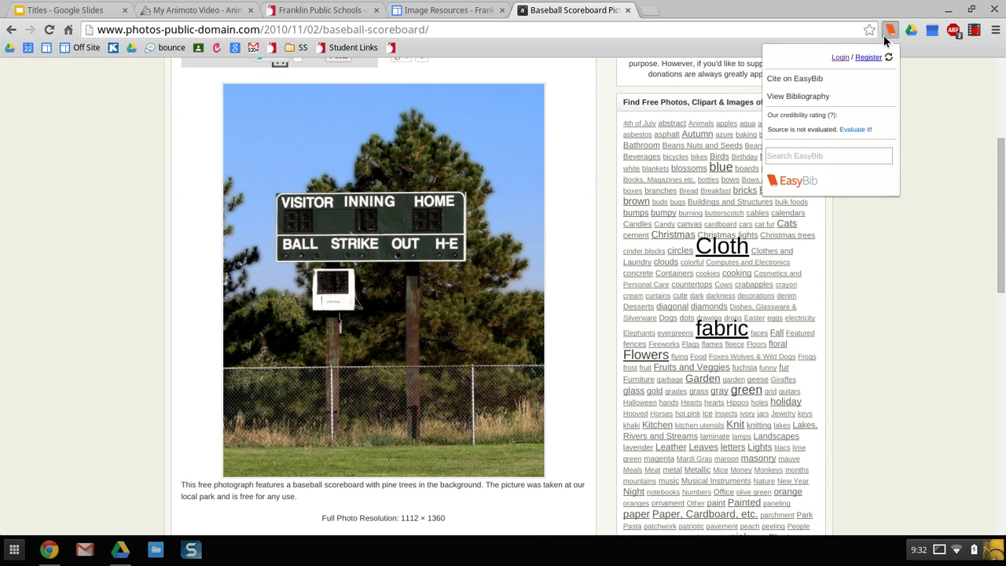
{"action": "left_click", "coordinate": [840, 57]}
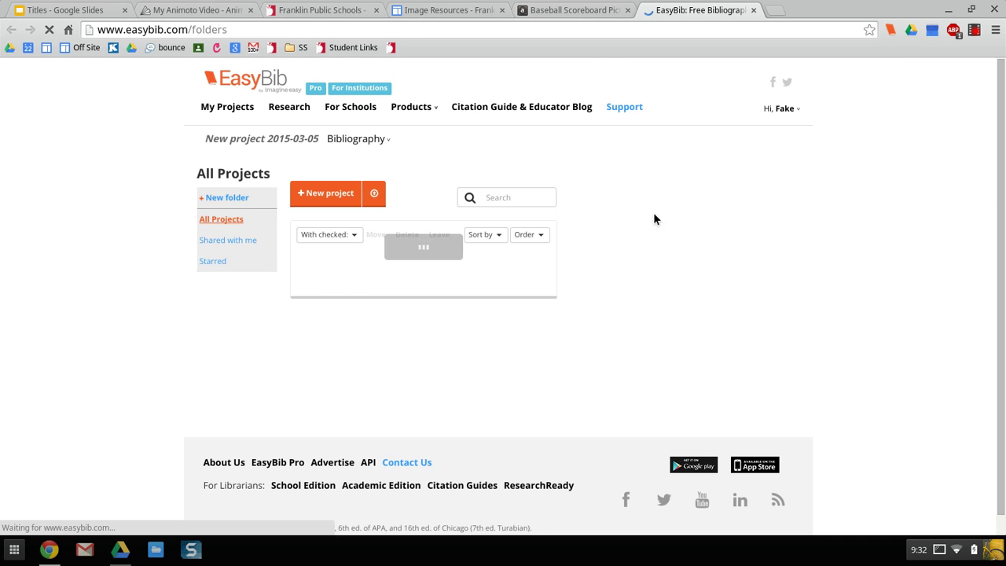
{"action": "mouse_move", "coordinate": [413, 108]}
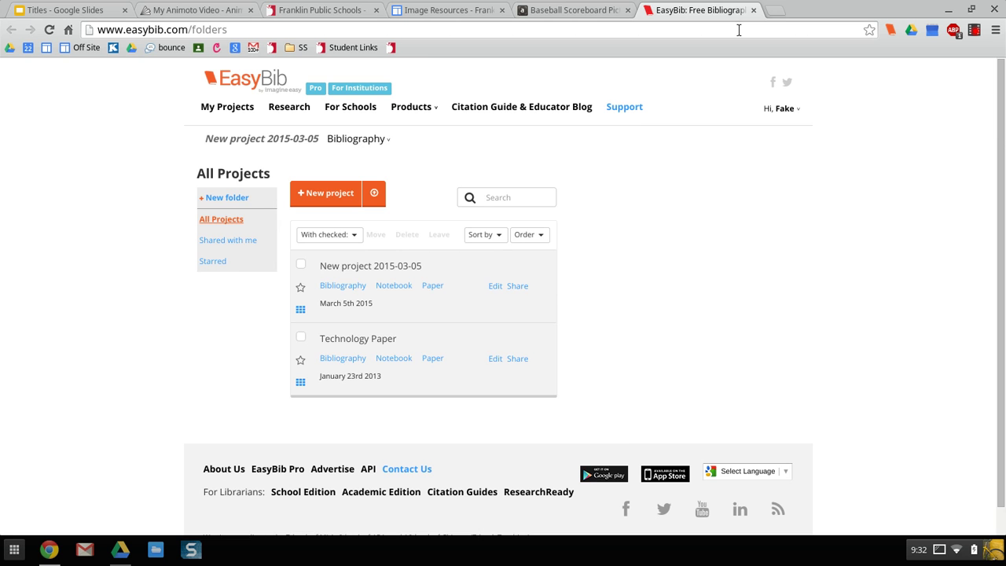
{"action": "left_click", "coordinate": [594, 10]}
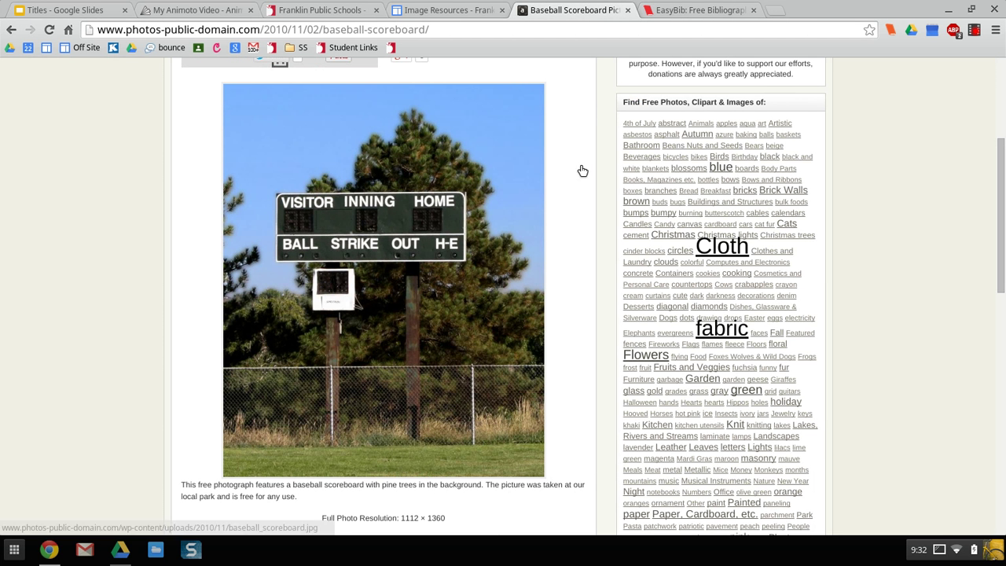
{"action": "left_click", "coordinate": [889, 31]}
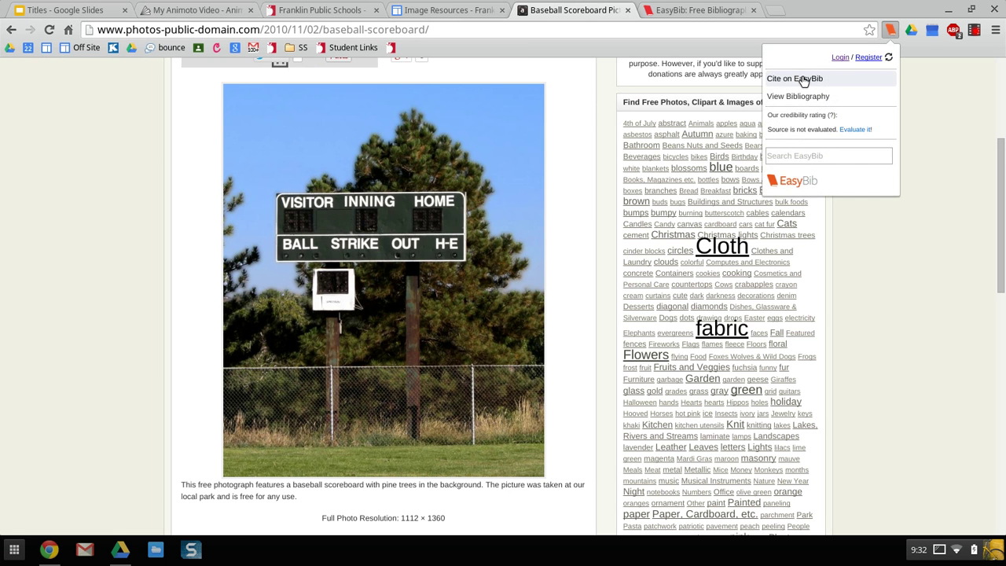
Step: Start an EasyBib citation for the scoreboard page and move its window beside the photo
{"action": "left_click", "coordinate": [797, 78]}
{"action": "left_click_drag", "start_coordinate": [396, 11], "coordinate": [840, 113]}
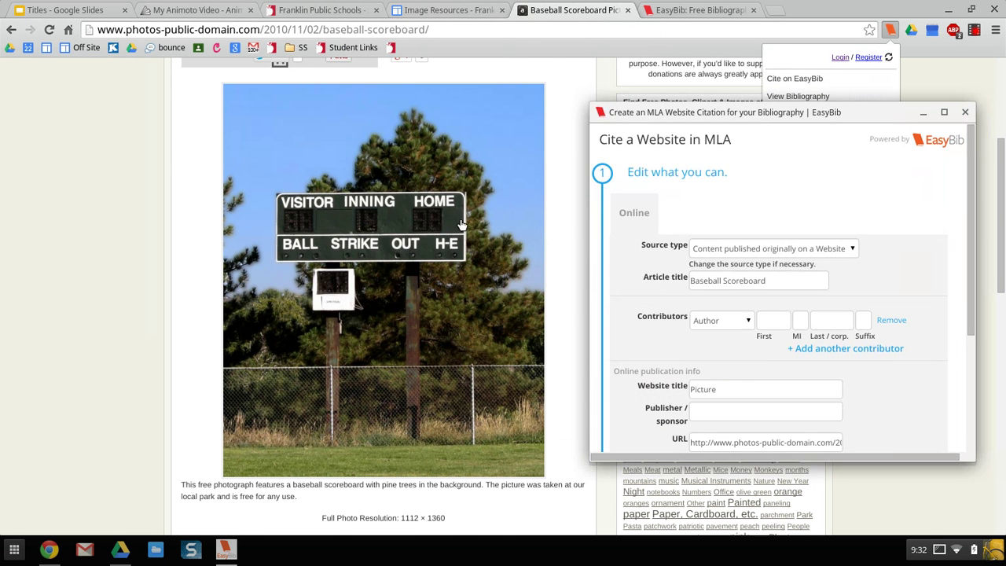
{"action": "scroll", "coordinate": [461, 225], "scroll_direction": "up", "scroll_amount": 3}
{"action": "scroll", "coordinate": [462, 225], "scroll_direction": "down", "scroll_amount": 2}
{"action": "scroll", "coordinate": [462, 225], "scroll_direction": "up", "scroll_amount": 1}
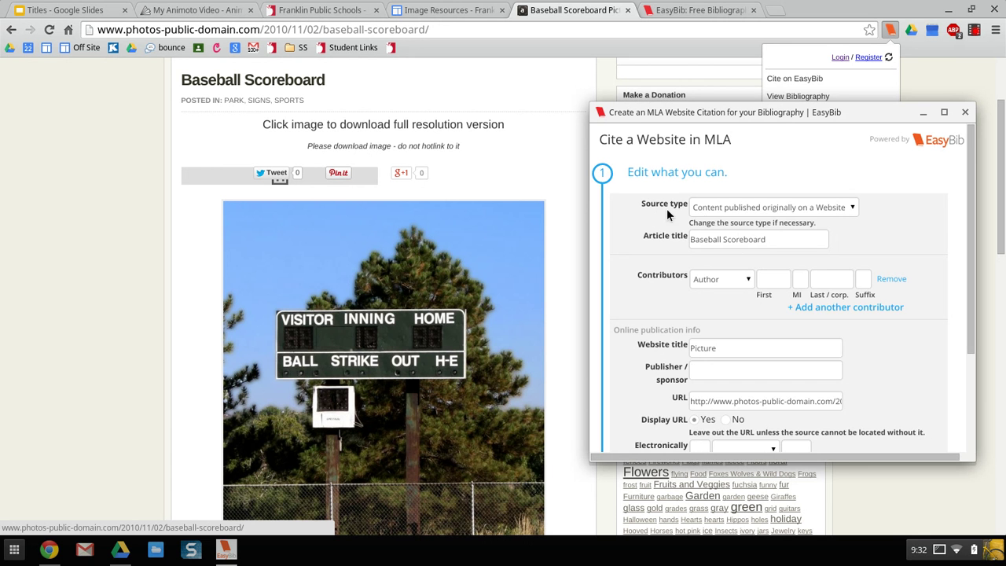
Step: Set the citation's source type to Digital image and review the prefilled form
{"action": "left_click", "coordinate": [715, 209]}
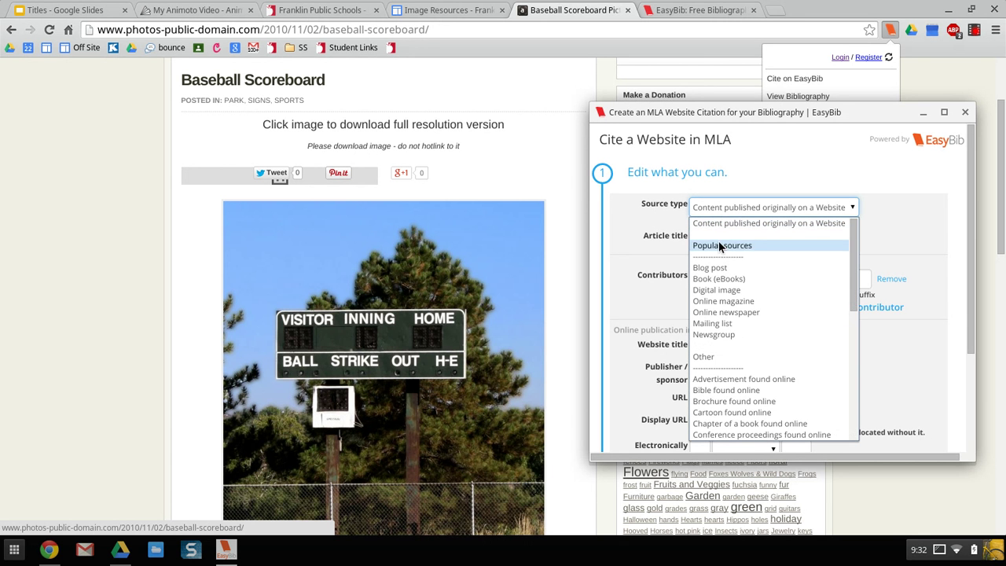
{"action": "left_click", "coordinate": [715, 288]}
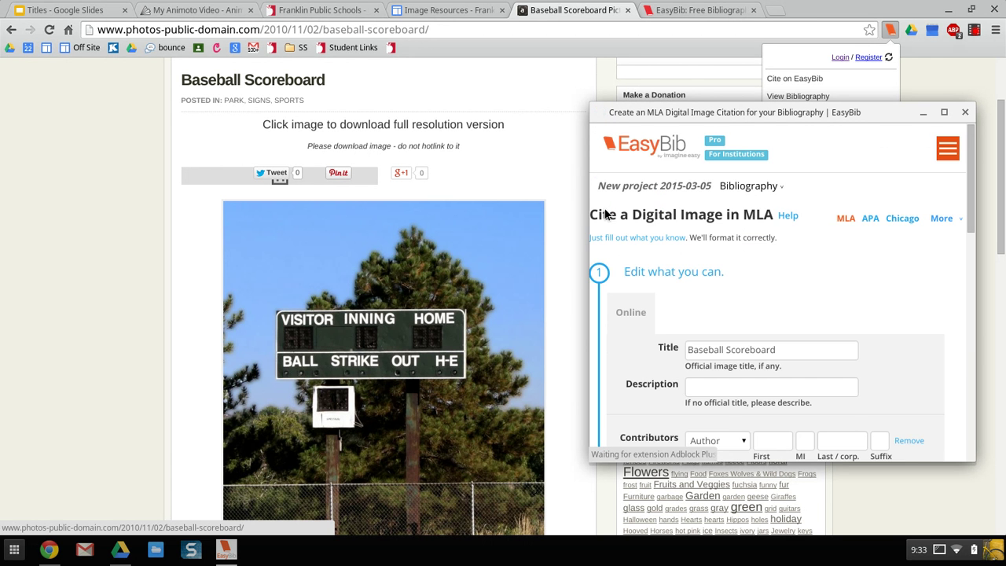
{"action": "scroll", "coordinate": [657, 210], "scroll_direction": "down", "scroll_amount": 1}
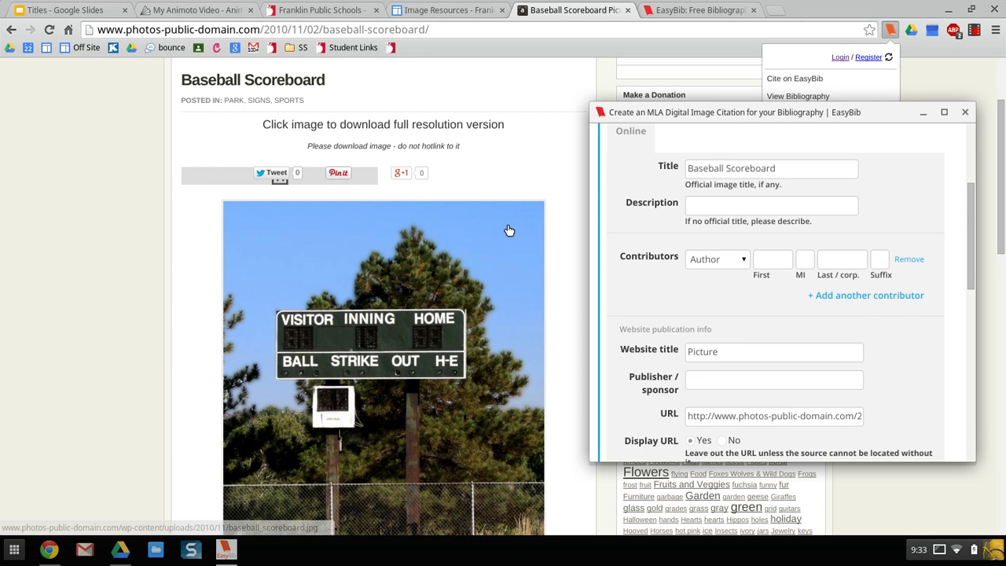
{"action": "scroll", "coordinate": [425, 180], "scroll_direction": "down", "scroll_amount": 3}
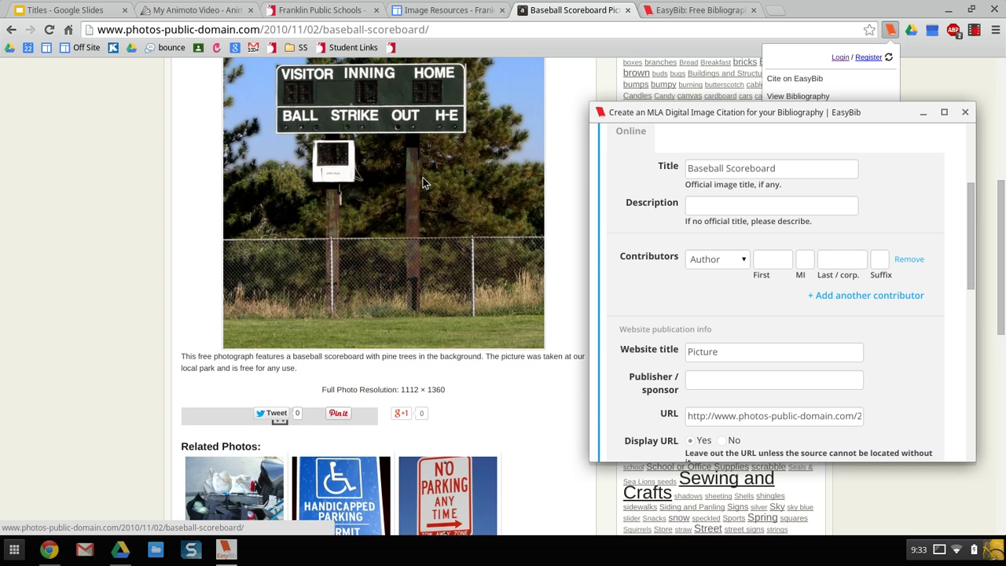
{"action": "scroll", "coordinate": [422, 183], "scroll_direction": "down", "scroll_amount": 2}
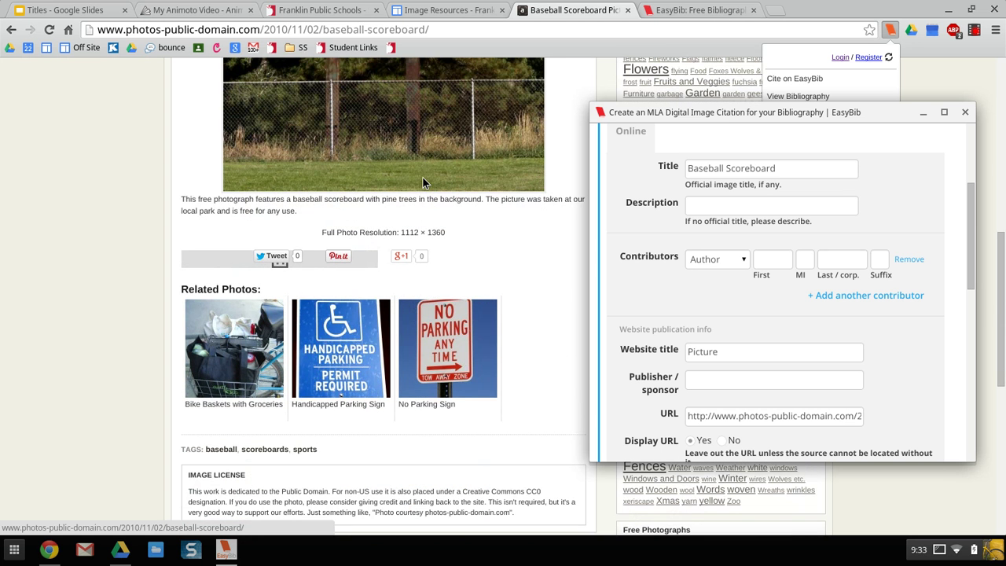
{"action": "scroll", "coordinate": [422, 182], "scroll_direction": "up", "scroll_amount": 4}
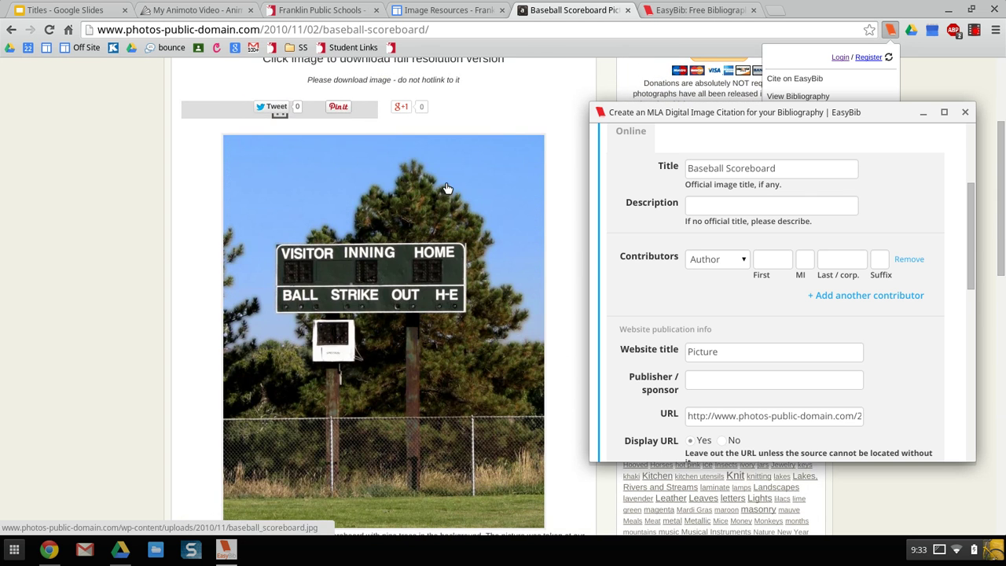
{"action": "scroll", "coordinate": [713, 260], "scroll_direction": "down", "scroll_amount": 2}
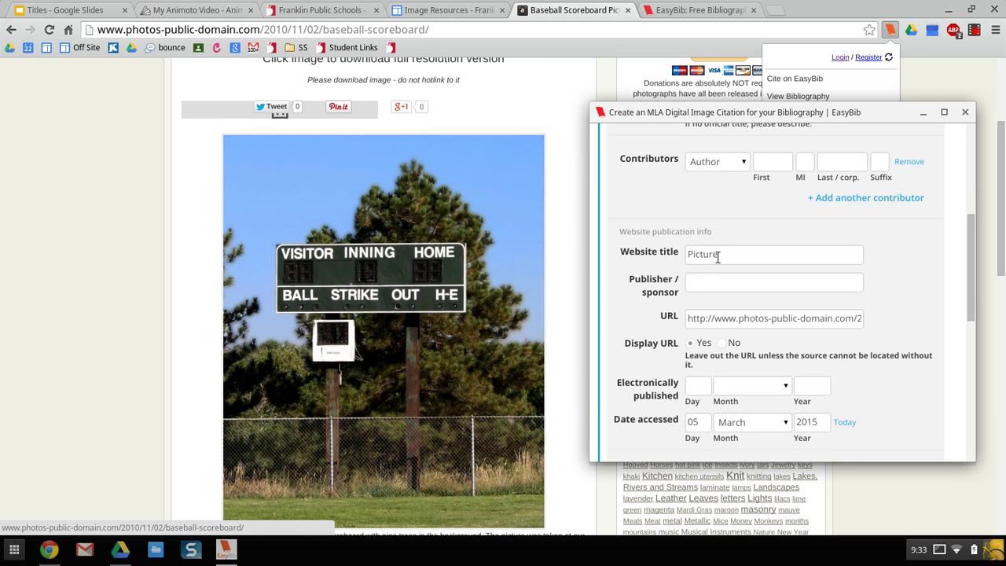
Step: Replace the website title 'Picture' with 'Photos Public Domain'
{"action": "double_click", "coordinate": [717, 255]}
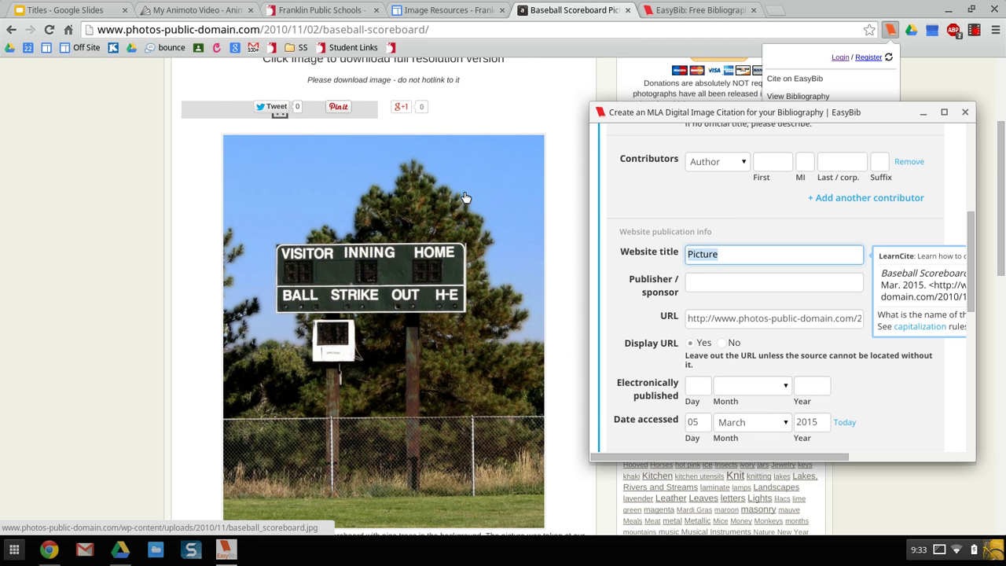
{"action": "scroll", "coordinate": [464, 198], "scroll_direction": "up", "scroll_amount": 3}
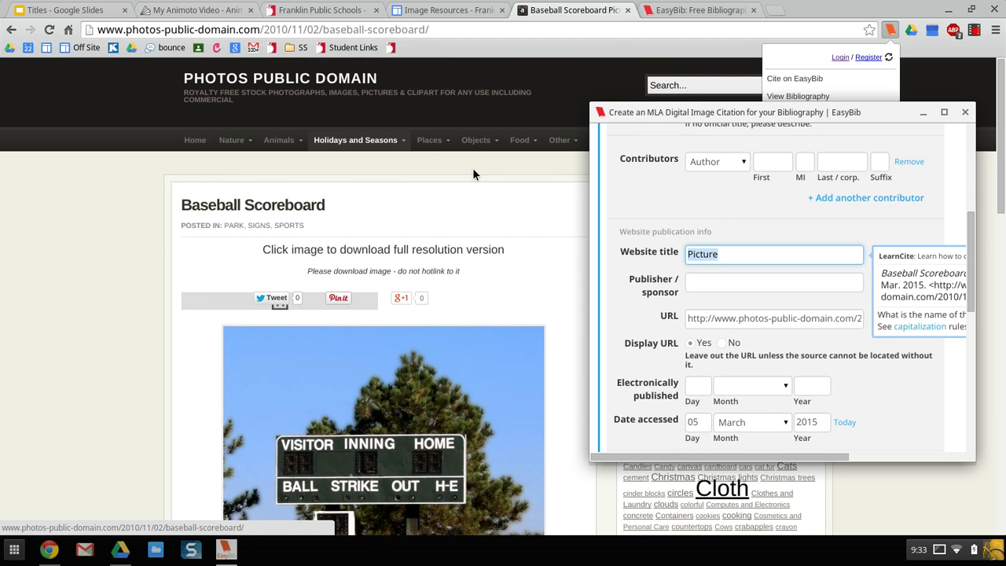
{"action": "type", "text": "Photo"}
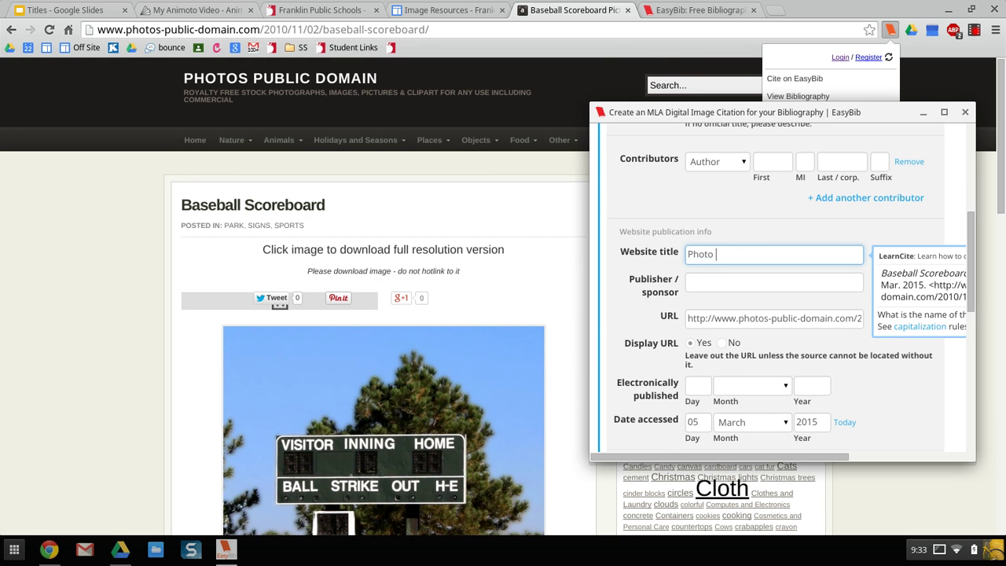
{"action": "type", "text": "s Public Doma"}
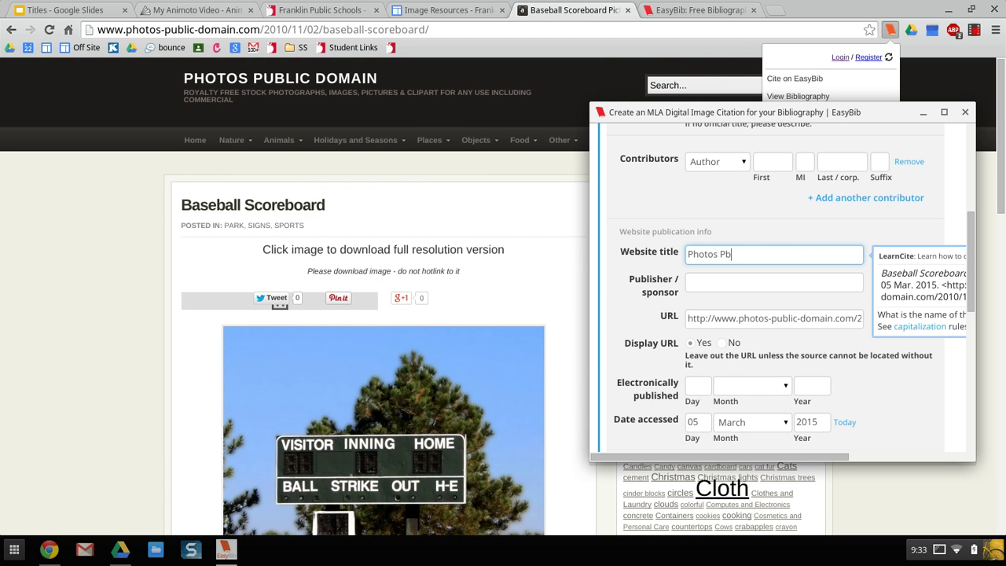
{"action": "type", "text": "in"}
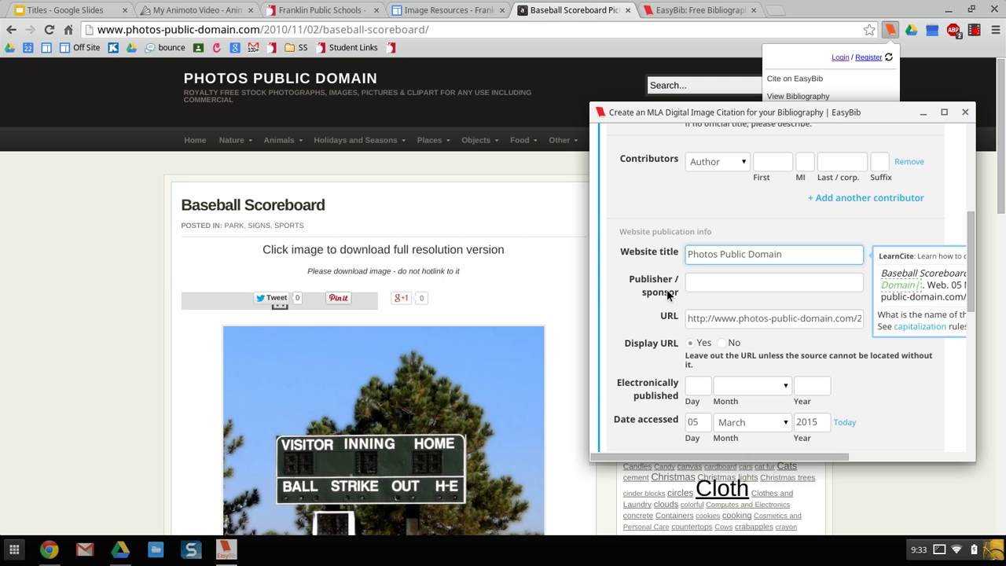
{"action": "left_click", "coordinate": [706, 281]}
Step: Scroll through the rest of the citation form down to Create Citation
{"action": "scroll", "coordinate": [421, 267], "scroll_direction": "down", "scroll_amount": 2}
{"action": "scroll", "coordinate": [421, 268], "scroll_direction": "down", "scroll_amount": 4}
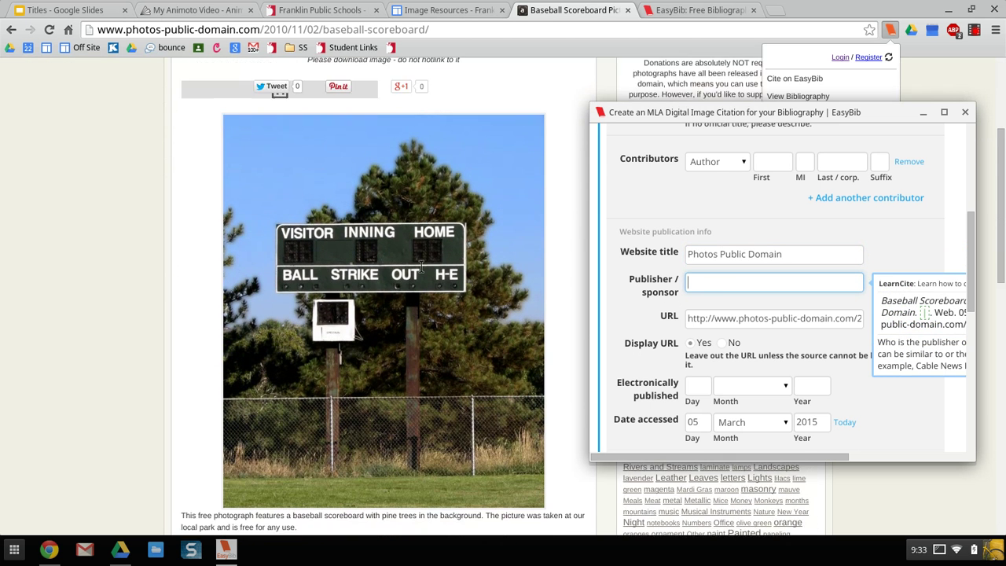
{"action": "scroll", "coordinate": [421, 267], "scroll_direction": "down", "scroll_amount": 4}
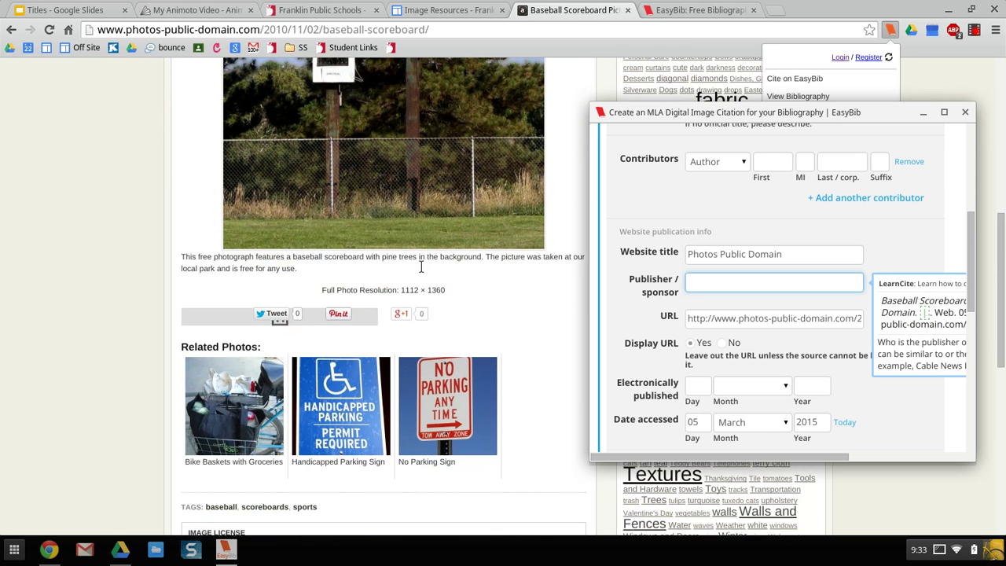
{"action": "scroll", "coordinate": [313, 273], "scroll_direction": "down", "scroll_amount": 4}
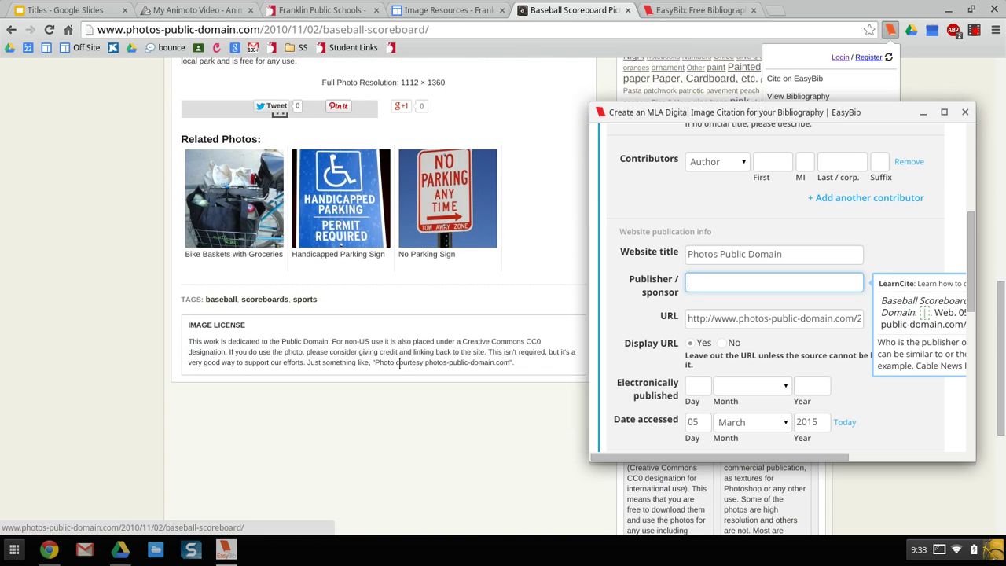
{"action": "scroll", "coordinate": [735, 301], "scroll_direction": "down", "scroll_amount": 1}
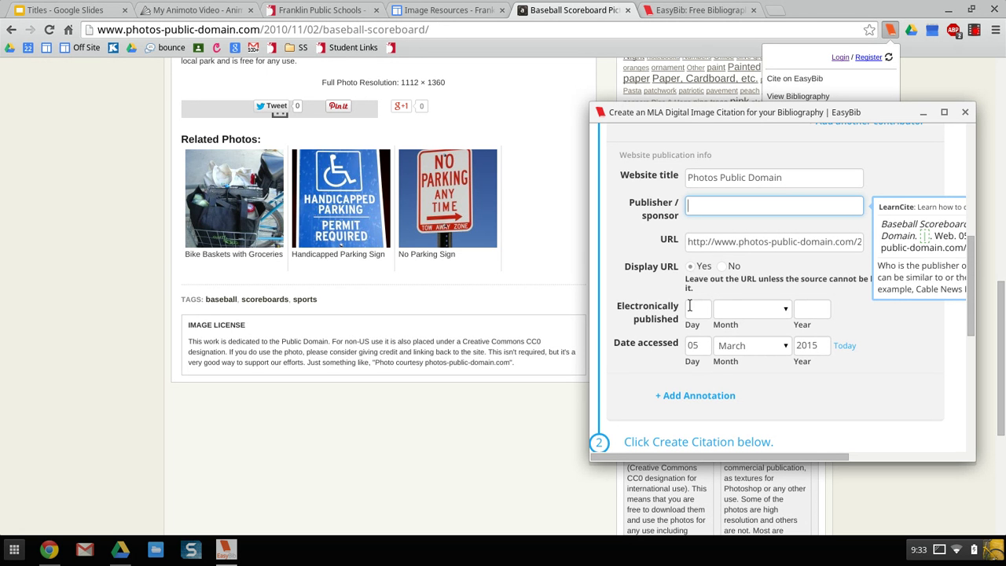
{"action": "scroll", "coordinate": [516, 275], "scroll_direction": "up", "scroll_amount": 3}
{"action": "scroll", "coordinate": [515, 270], "scroll_direction": "up", "scroll_amount": 6}
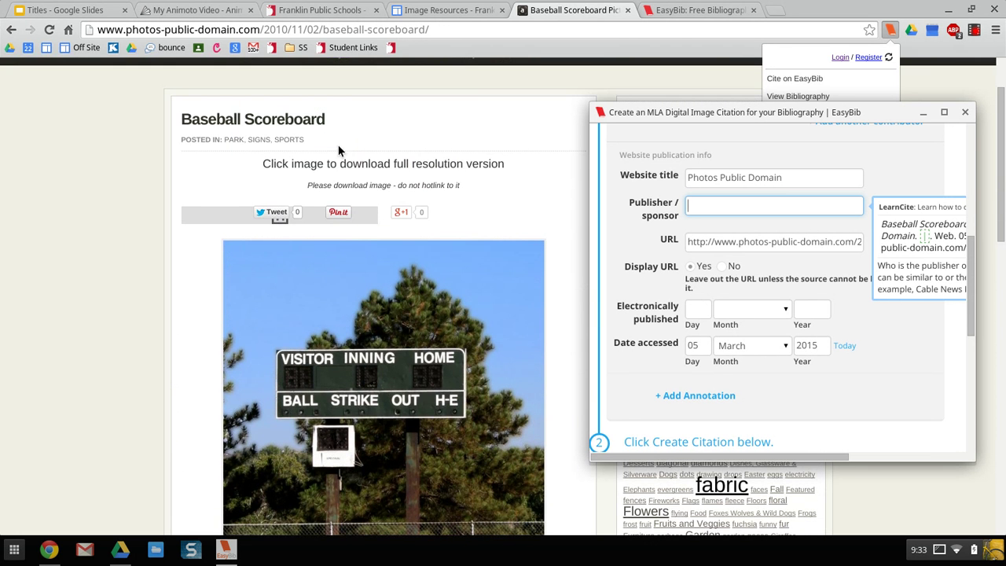
{"action": "scroll", "coordinate": [691, 308], "scroll_direction": "down", "scroll_amount": 2}
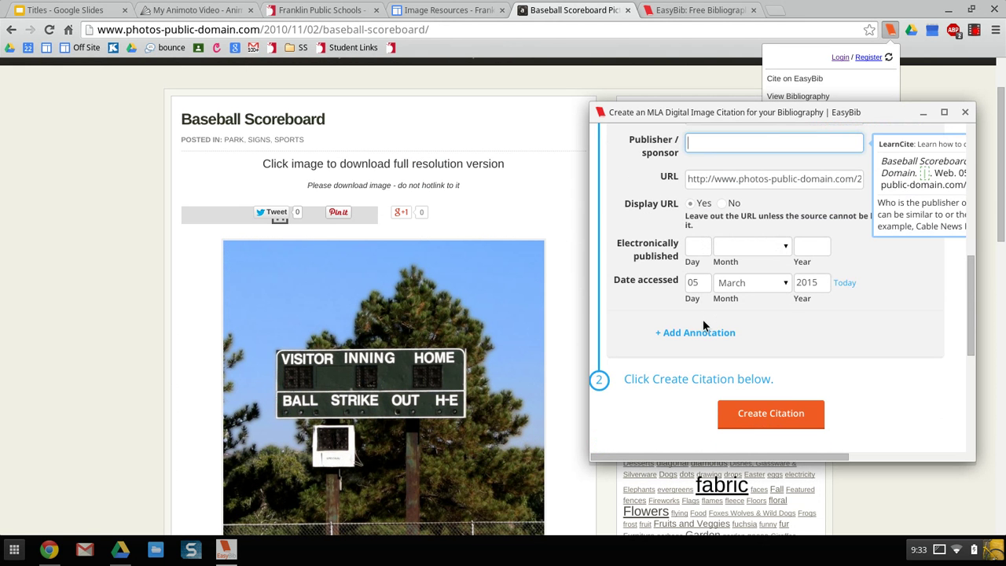
{"action": "scroll", "coordinate": [774, 331], "scroll_direction": "down", "scroll_amount": 2}
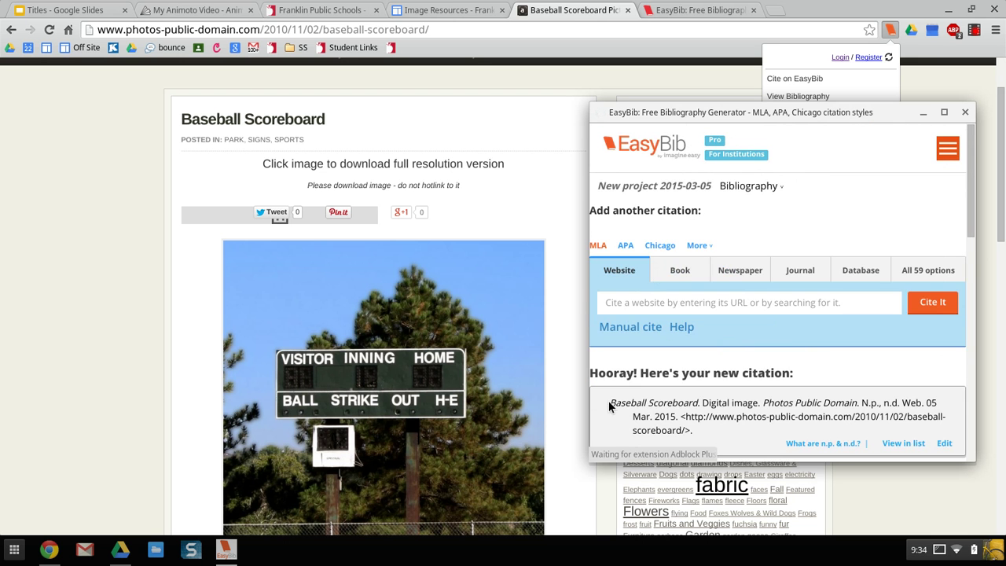
Step: Review the finished Baseball Scoreboard citation and close the EasyBib citation window
{"action": "scroll", "coordinate": [687, 405], "scroll_direction": "down", "scroll_amount": 2}
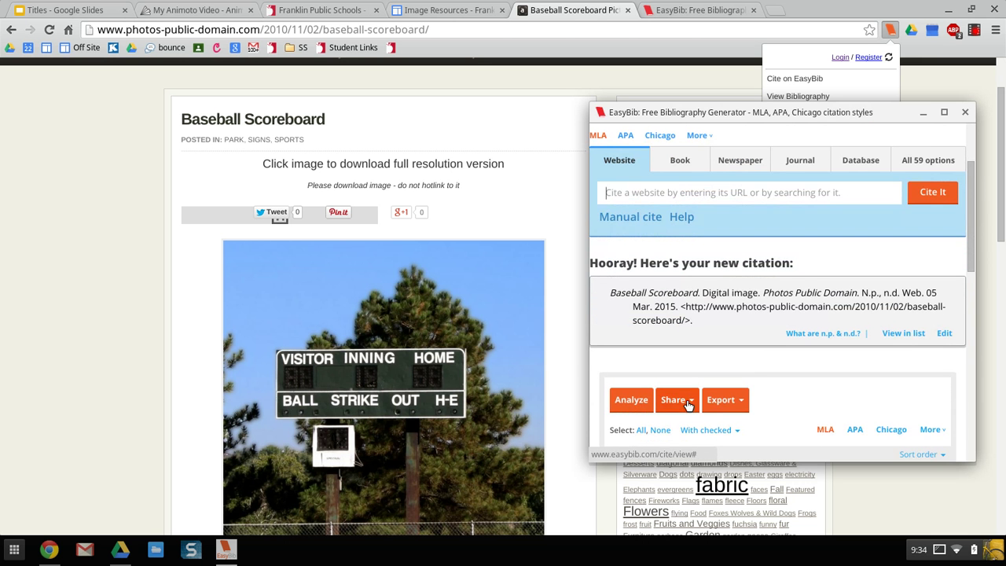
{"action": "left_click", "coordinate": [965, 113]}
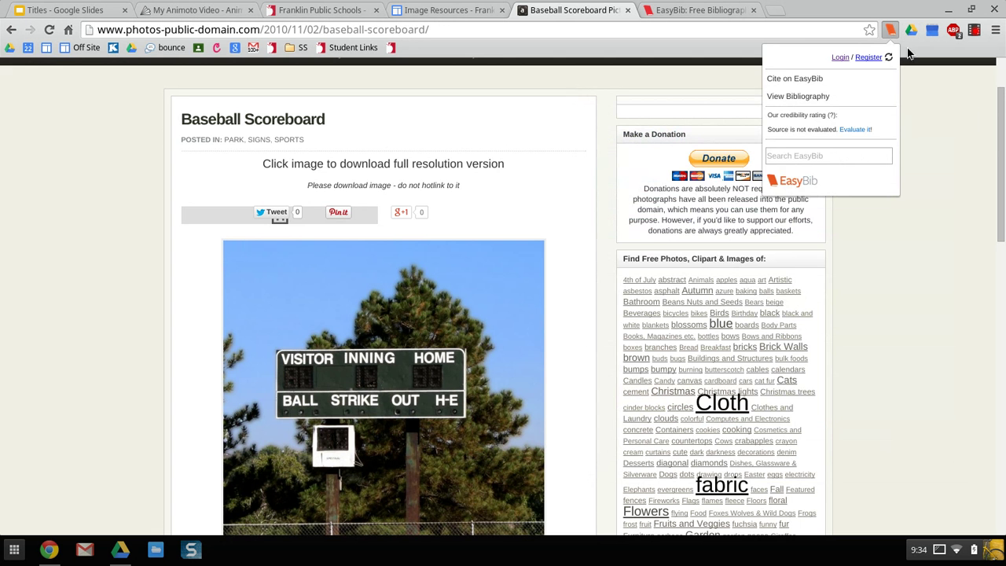
Step: Dismiss the EasyBib menu and choose to save the scoreboard photo as an image file
{"action": "left_click", "coordinate": [604, 81]}
{"action": "scroll", "coordinate": [587, 209], "scroll_direction": "down", "scroll_amount": 3}
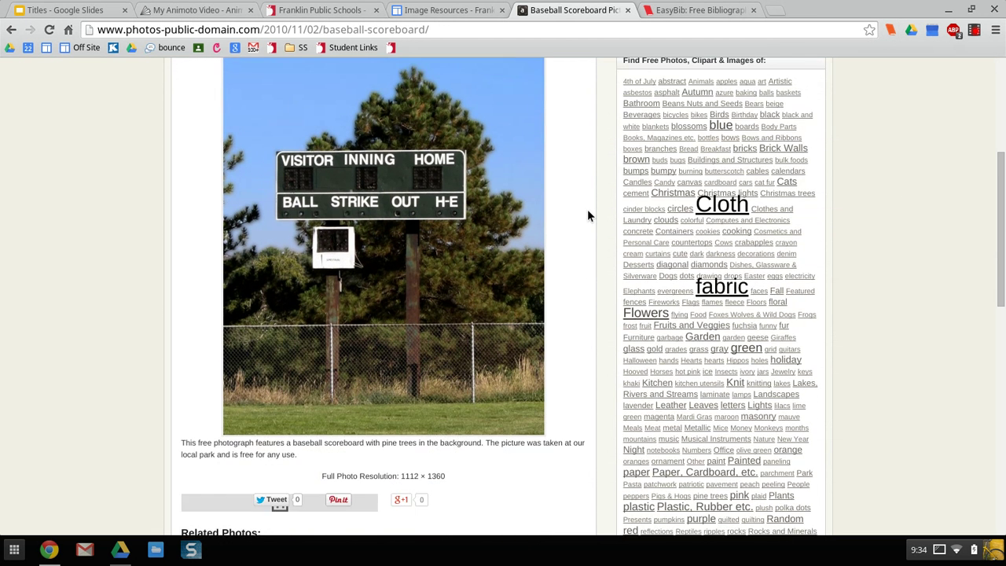
{"action": "scroll", "coordinate": [587, 209], "scroll_direction": "up", "scroll_amount": 1}
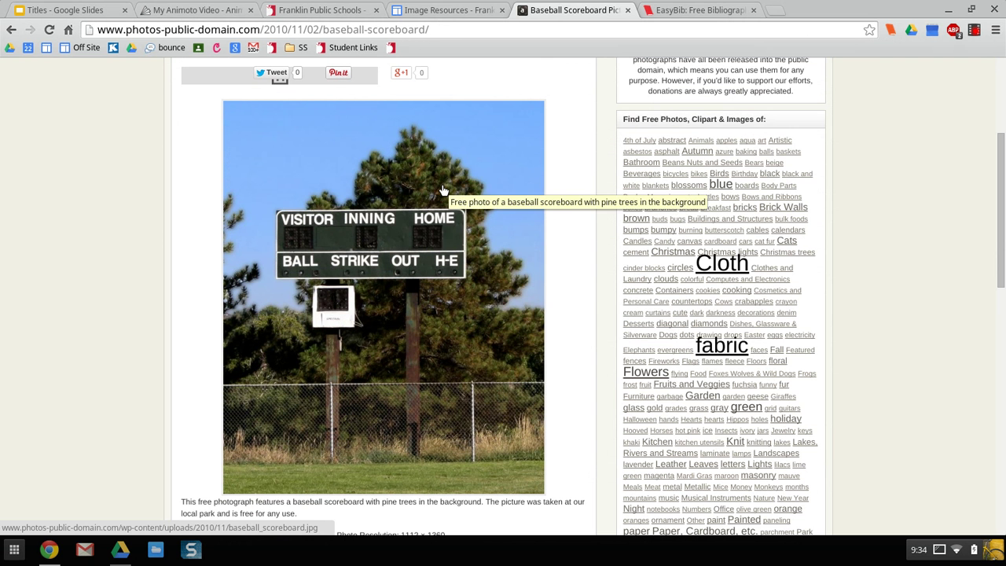
{"action": "right_click", "coordinate": [443, 191]}
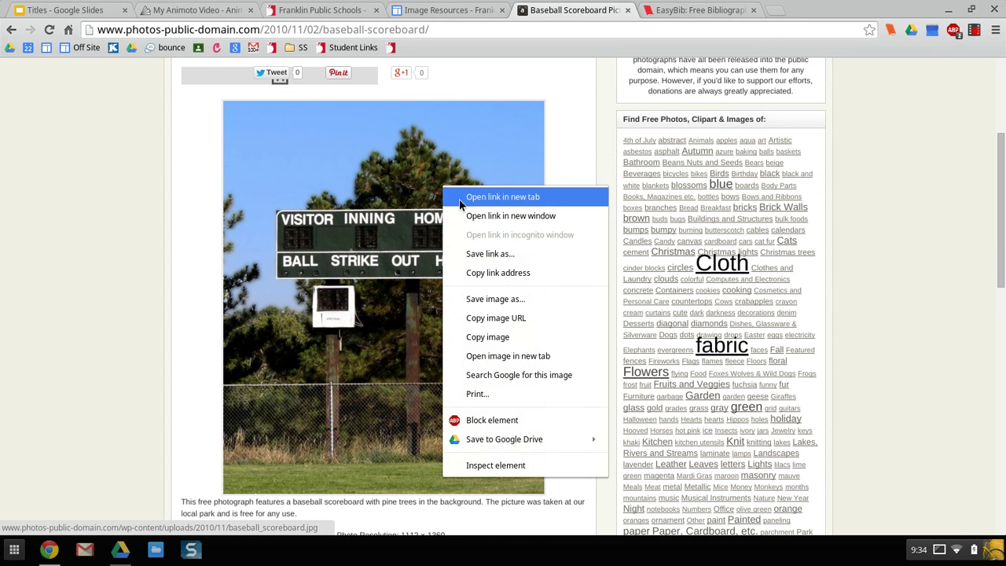
{"action": "left_click", "coordinate": [469, 299]}
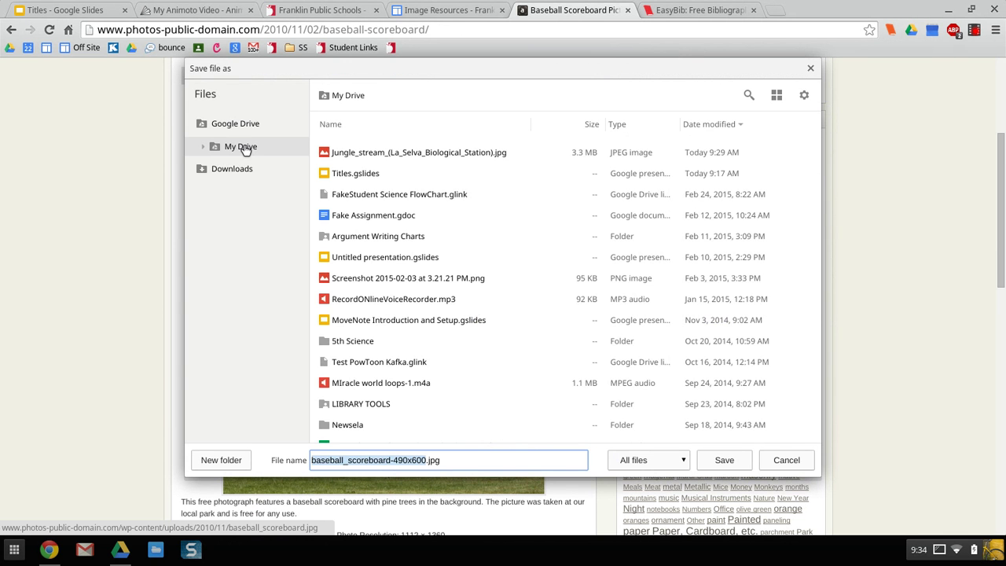
Step: Create an Animoto Pics folder in My Drive and save baseball_scoreboard-490x600.jpg into it
{"action": "left_click", "coordinate": [243, 150]}
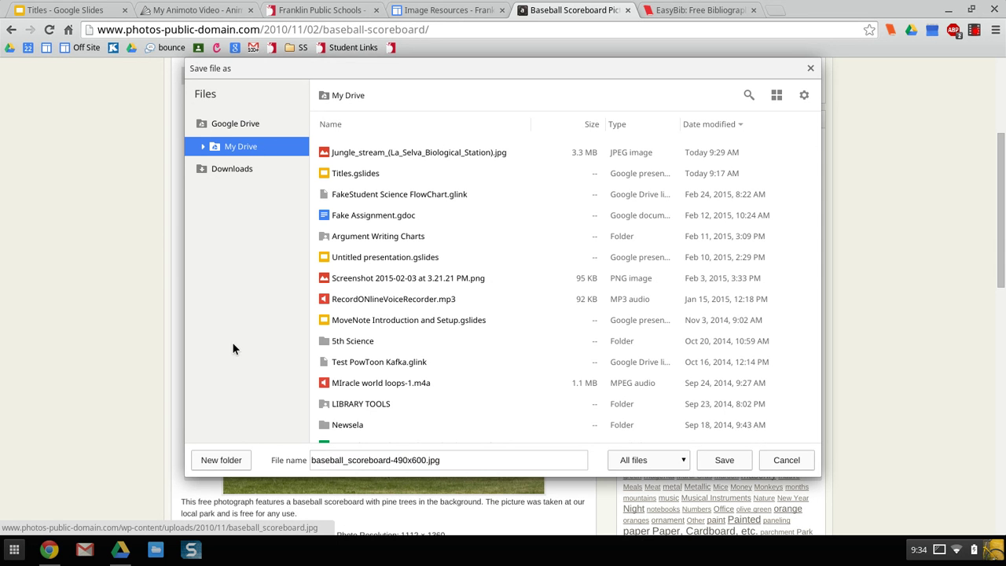
{"action": "left_click", "coordinate": [223, 462]}
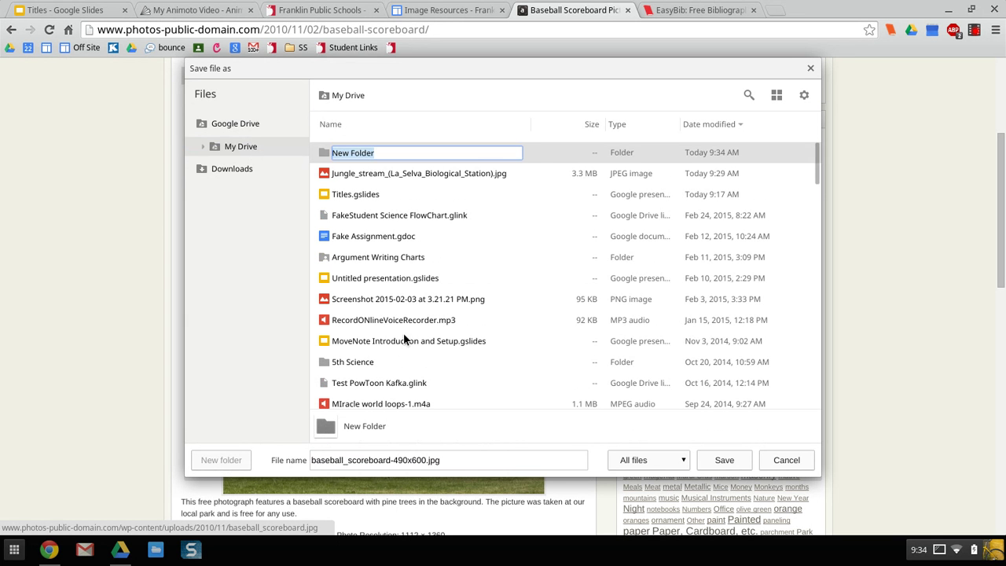
{"action": "type", "text": "Animoto Pics"}
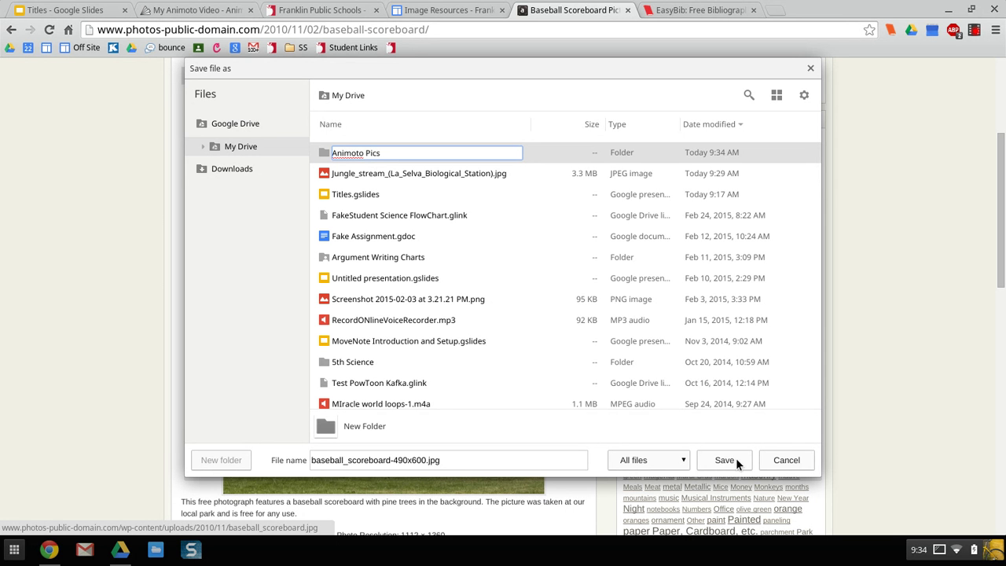
{"action": "key", "text": "Return"}
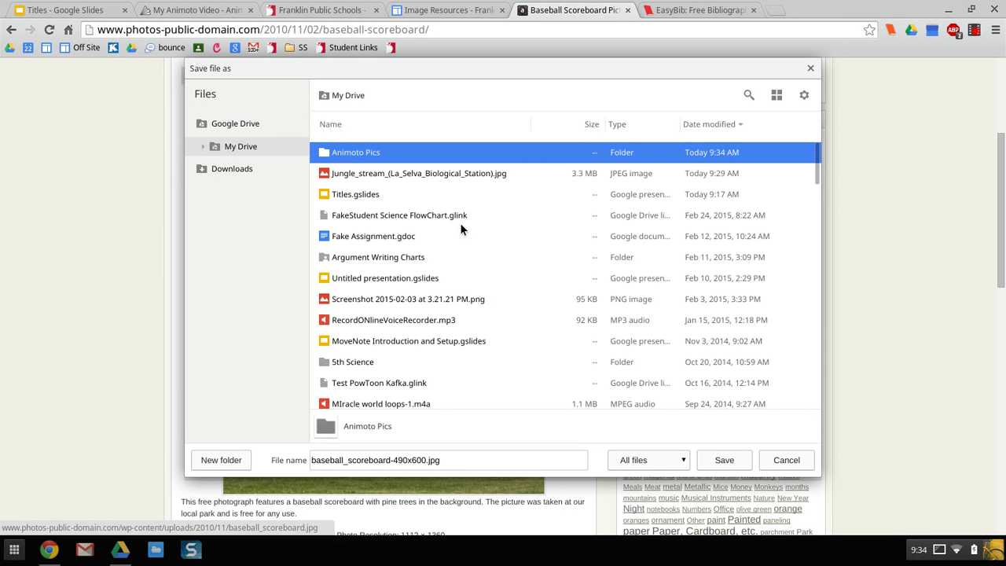
{"action": "double_click", "coordinate": [407, 157]}
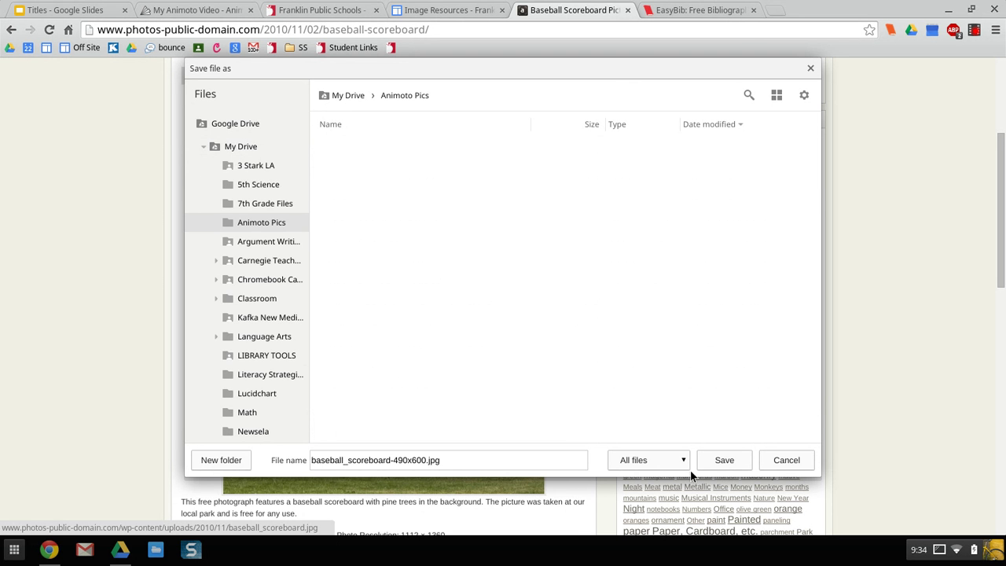
{"action": "left_click", "coordinate": [724, 460]}
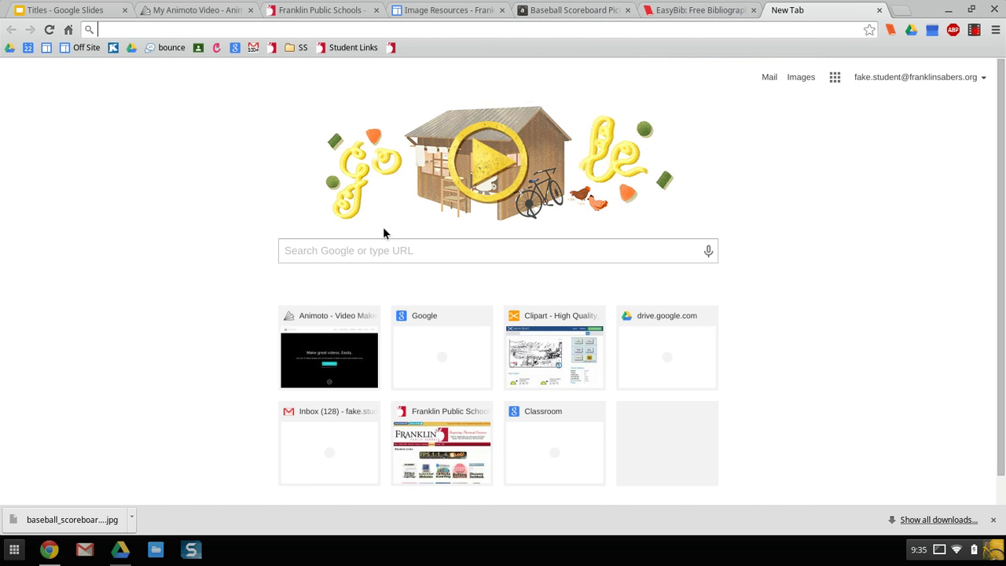
Step: Search Google for 'jungle' and switch to the image results
{"action": "left_click", "coordinate": [368, 242]}
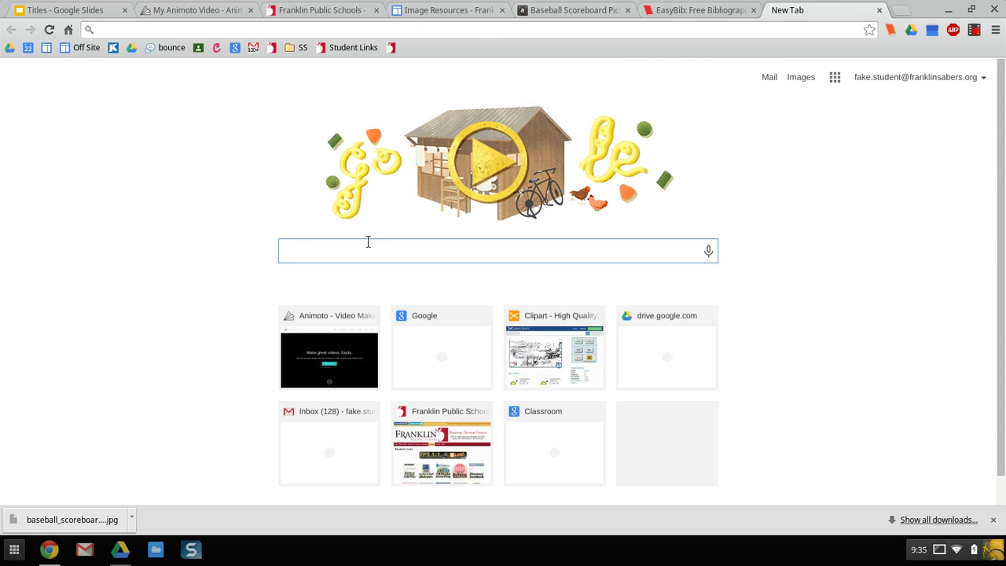
{"action": "type", "text": "jungle"}
{"action": "key", "text": "Return"}
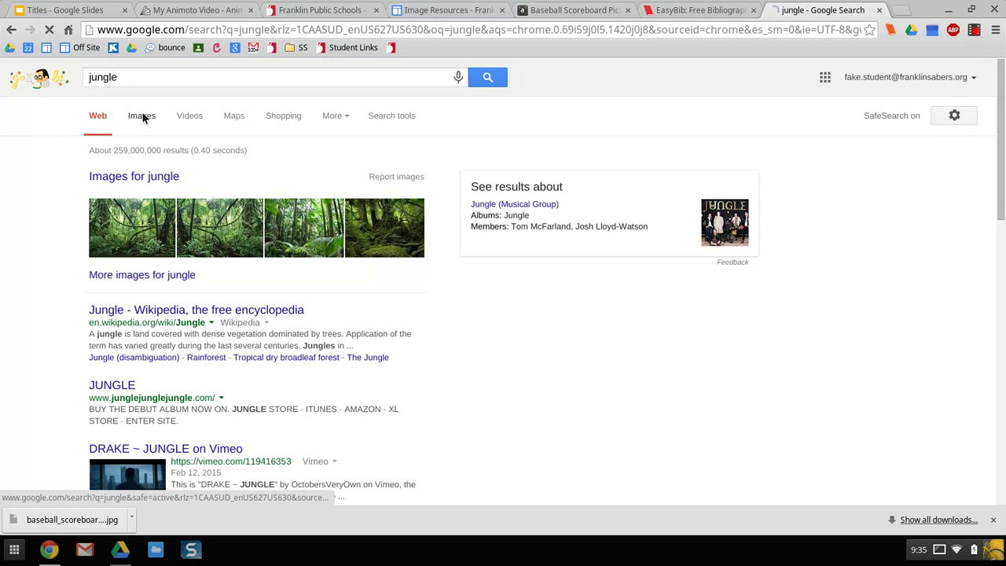
{"action": "left_click", "coordinate": [142, 117]}
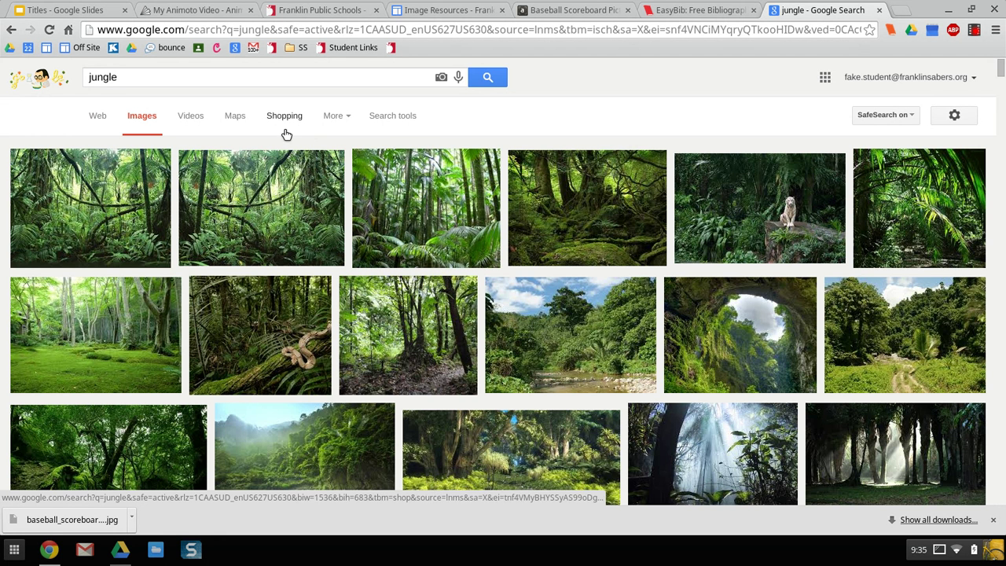
Step: Filter the images to Labeled for reuse and preview the jungle stream photo
{"action": "left_click", "coordinate": [405, 117]}
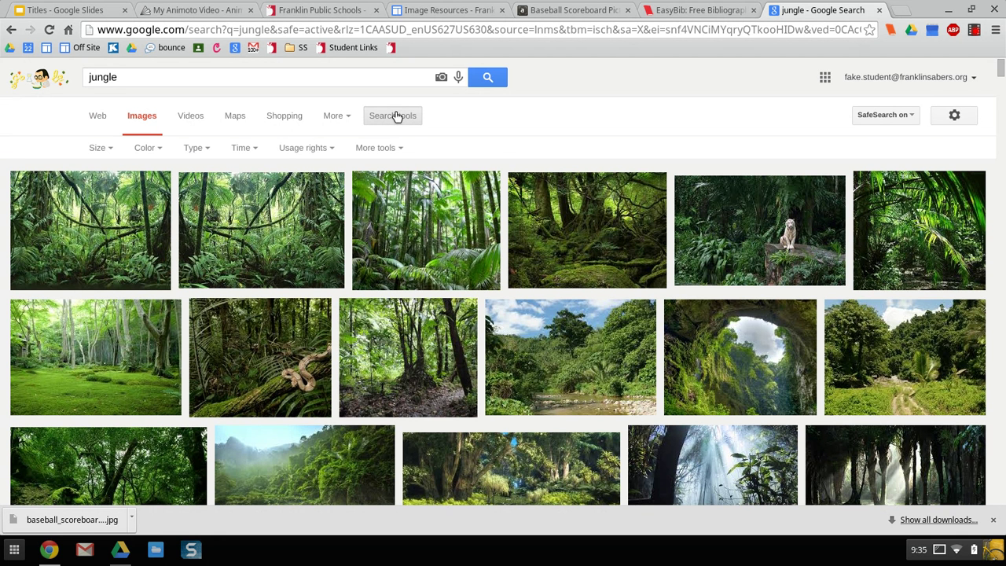
{"action": "left_click", "coordinate": [324, 149]}
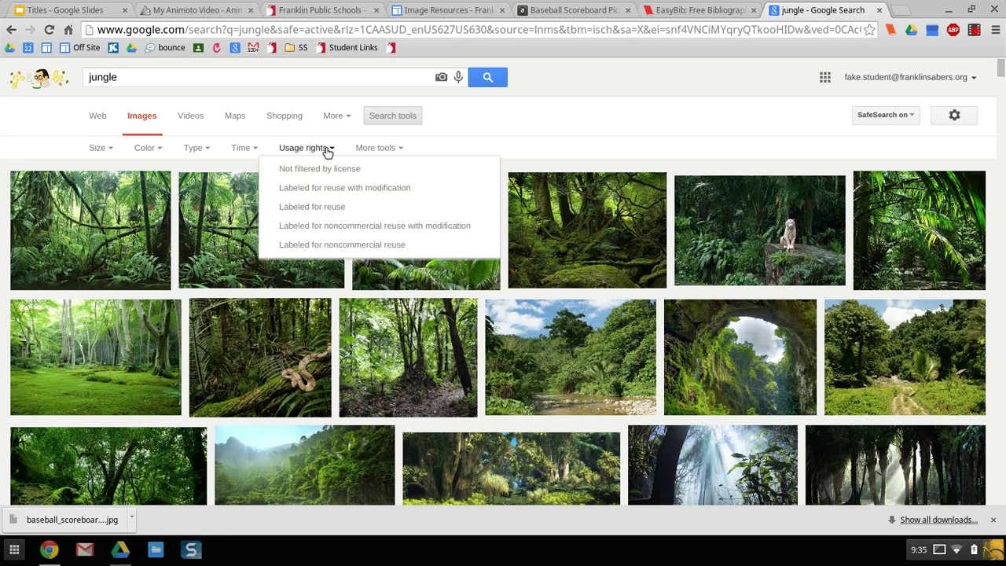
{"action": "left_click", "coordinate": [304, 208]}
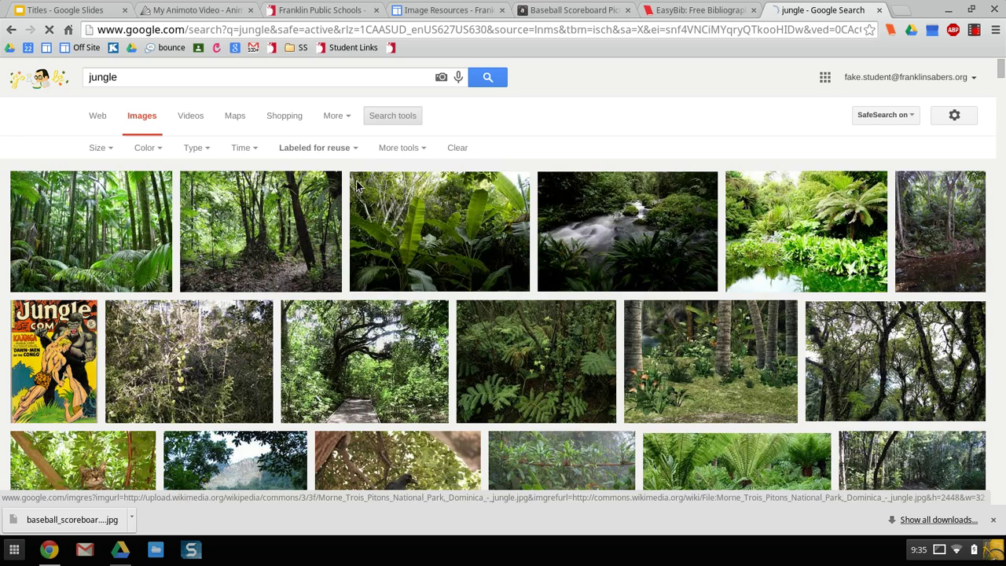
{"action": "scroll", "coordinate": [266, 196], "scroll_direction": "down", "scroll_amount": 3}
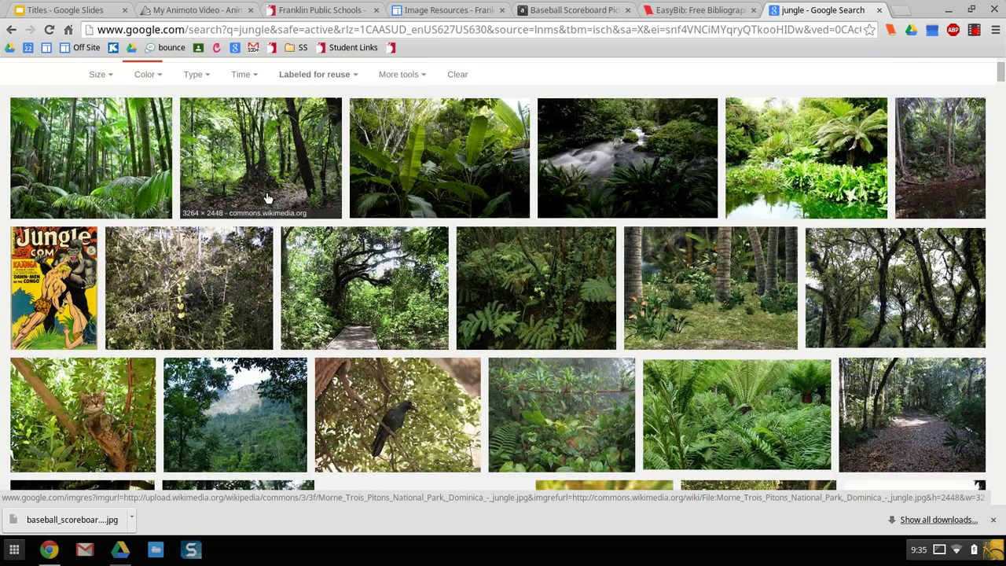
{"action": "scroll", "coordinate": [266, 197], "scroll_direction": "up", "scroll_amount": 3}
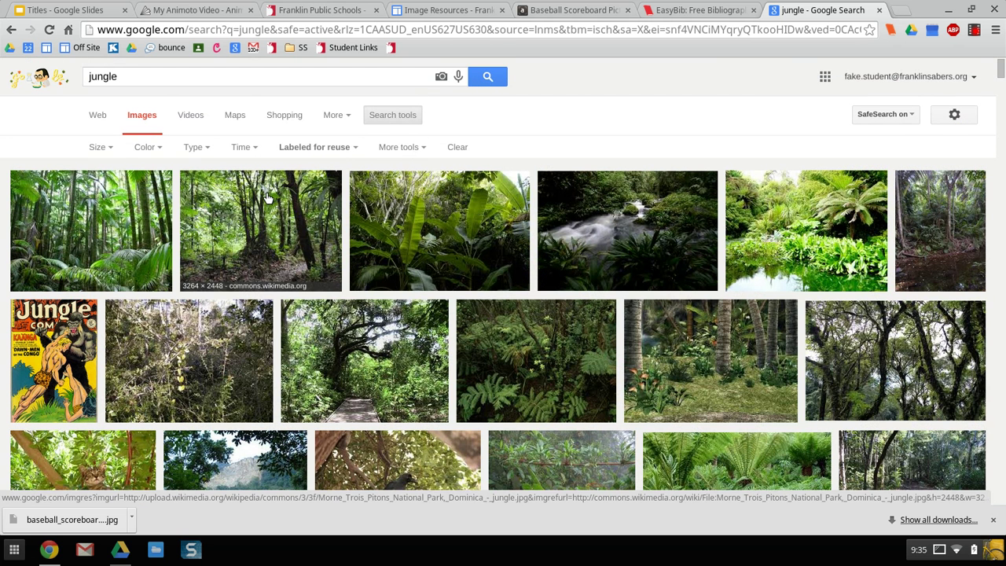
{"action": "left_click", "coordinate": [627, 243]}
Step: Open the jungle stream photo's Commons file page and scroll to its Creative Commons Attribution 2.0 licence
{"action": "left_click", "coordinate": [628, 244]}
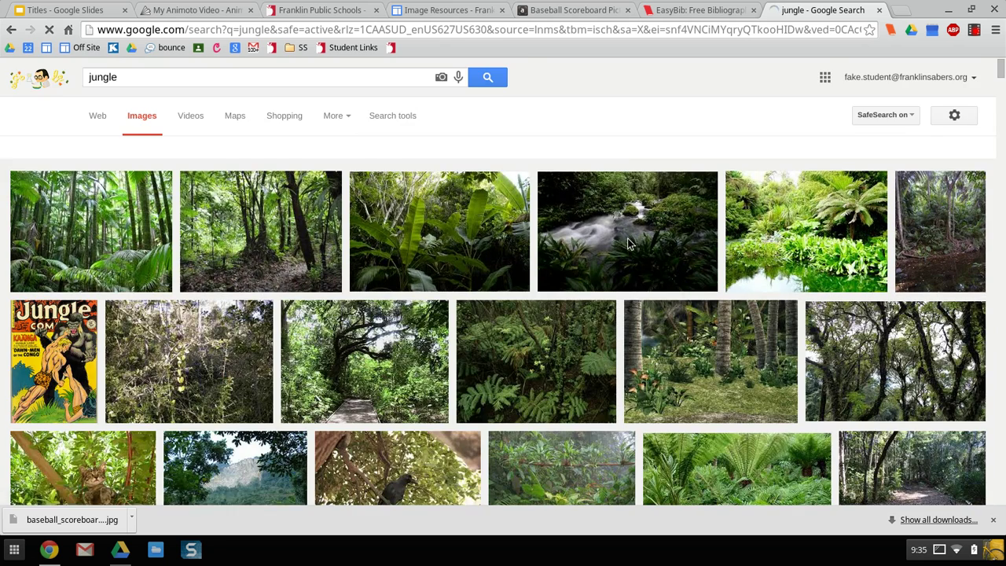
{"action": "left_click", "coordinate": [627, 243]}
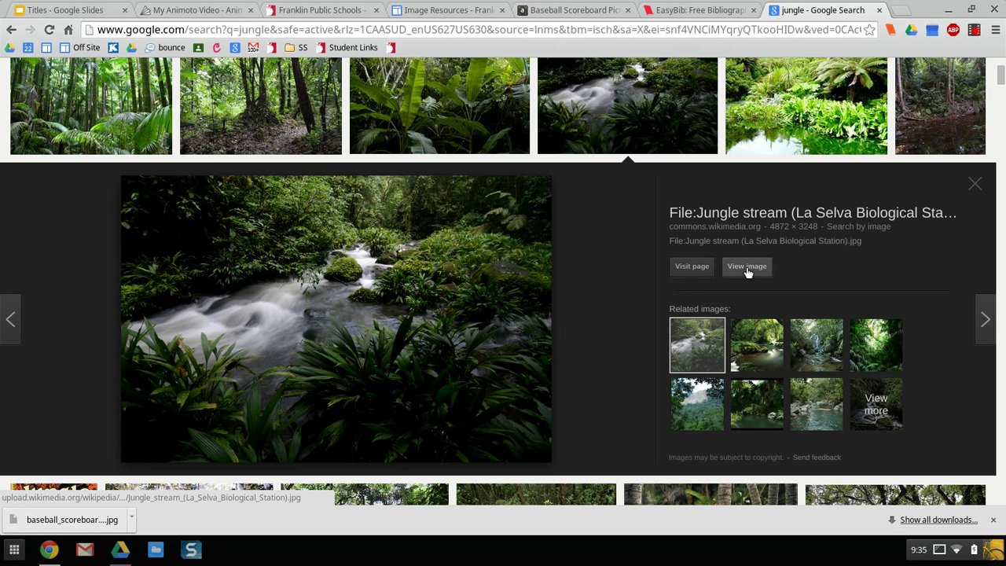
{"action": "left_click", "coordinate": [697, 268]}
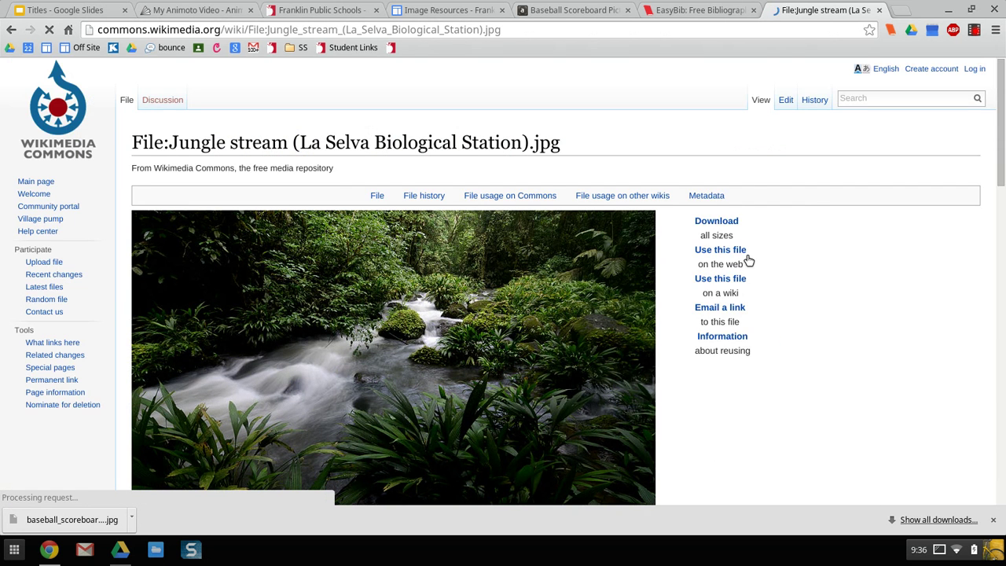
{"action": "scroll", "coordinate": [790, 265], "scroll_direction": "down", "scroll_amount": 1}
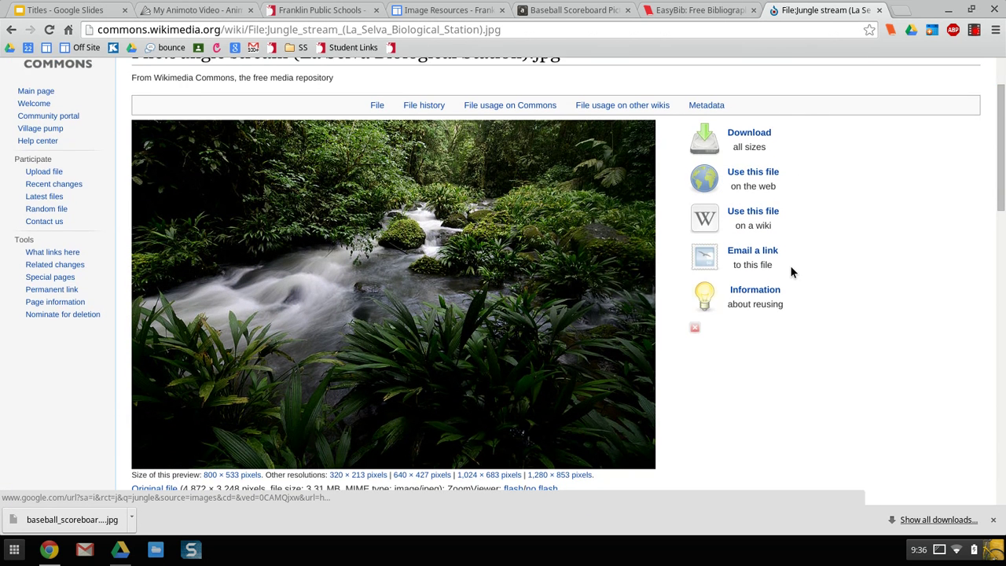
{"action": "scroll", "coordinate": [790, 271], "scroll_direction": "down", "scroll_amount": 2}
{"action": "scroll", "coordinate": [790, 272], "scroll_direction": "down", "scroll_amount": 2}
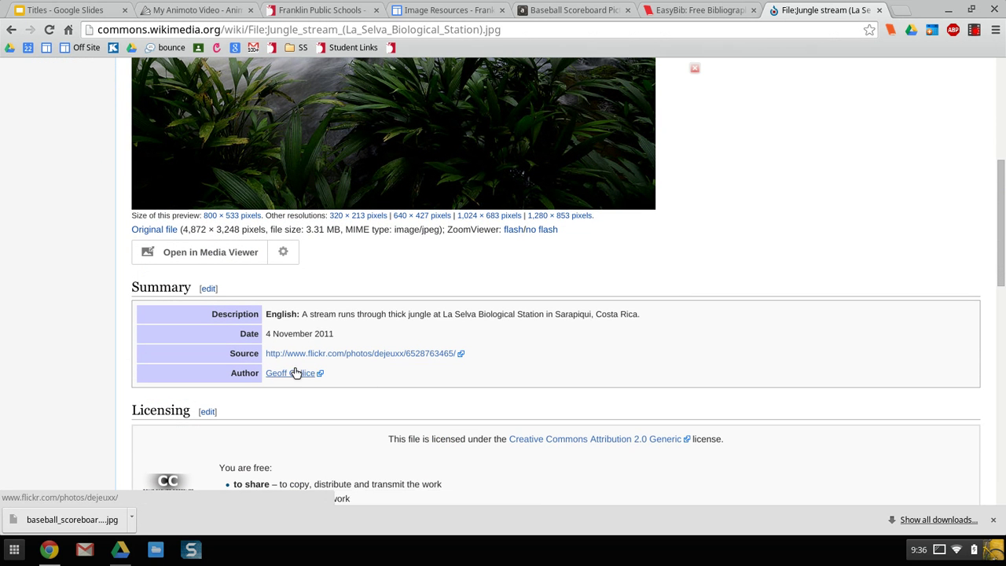
Step: Open and dismiss an EasyBib citation, then save the jungle photo into Animoto Pics
{"action": "left_click", "coordinate": [891, 30]}
{"action": "left_click", "coordinate": [779, 82]}
{"action": "left_click_drag", "start_coordinate": [372, 11], "coordinate": [832, 128]}
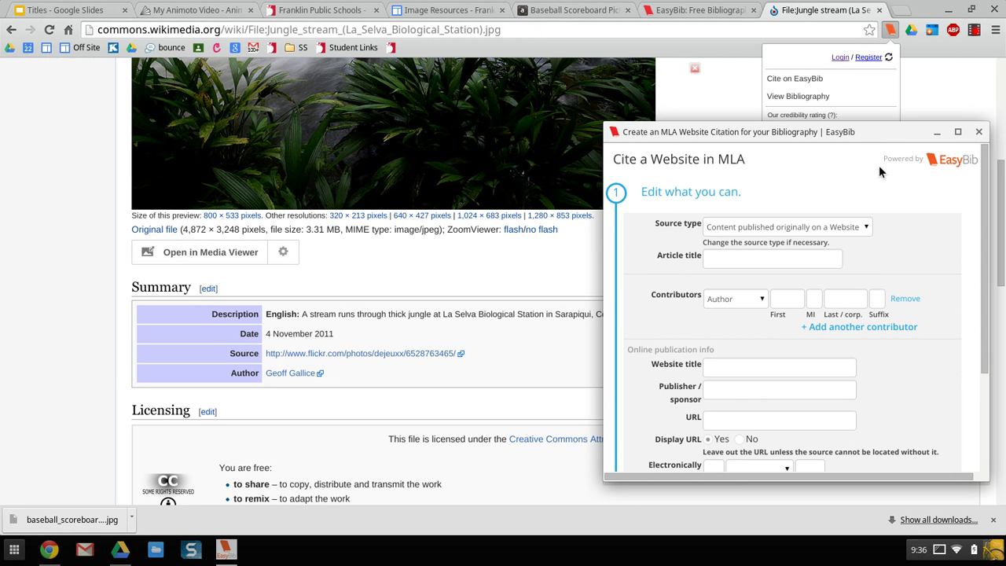
{"action": "left_click", "coordinate": [979, 132]}
{"action": "right_click", "coordinate": [508, 108]}
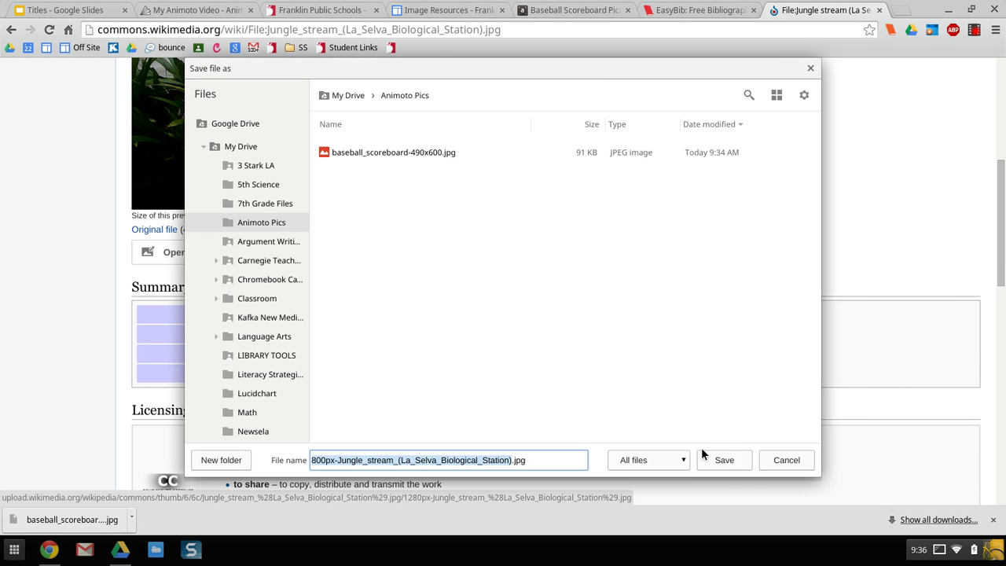
{"action": "left_click", "coordinate": [725, 460]}
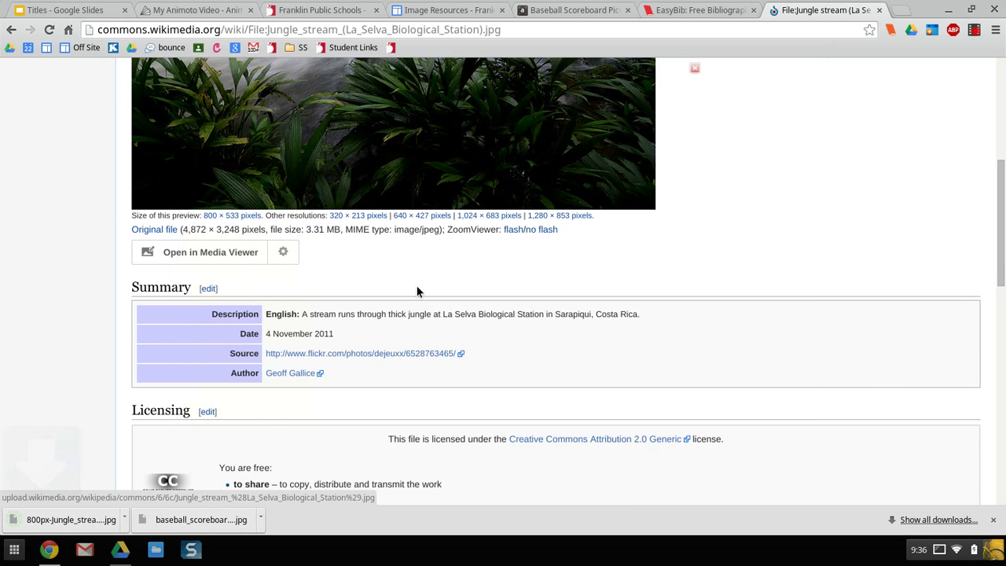
Step: Save another copy of 800px-Jungle_stream_(La_Selva_Biological_Station).jpg into the Downloads folder
{"action": "right_click", "coordinate": [297, 114]}
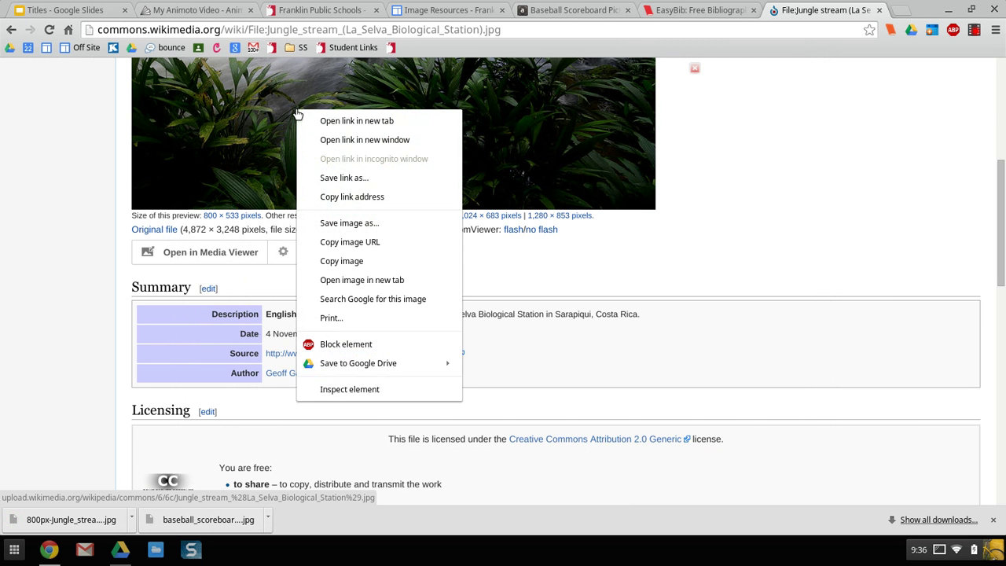
{"action": "left_click", "coordinate": [353, 223]}
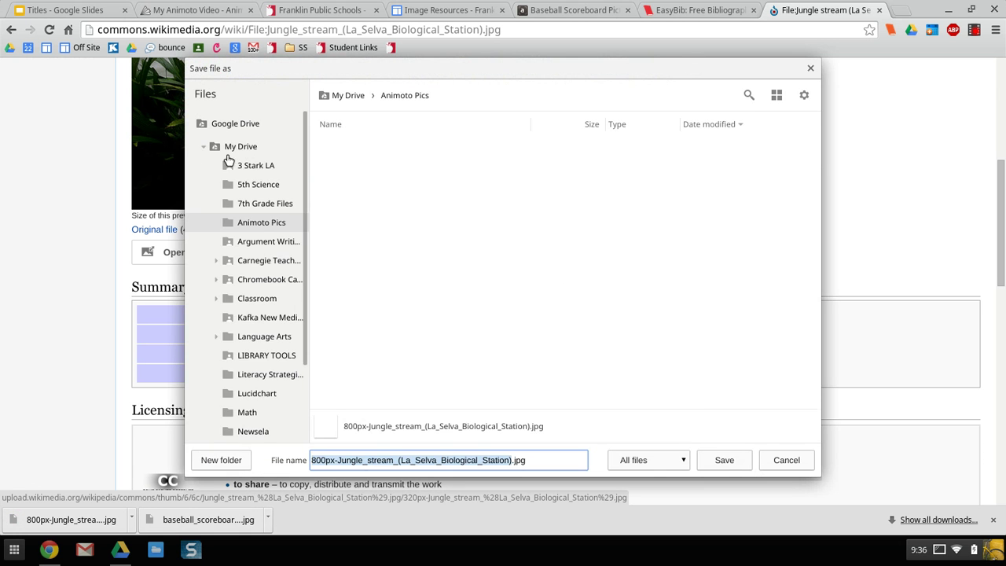
{"action": "left_click", "coordinate": [205, 148]}
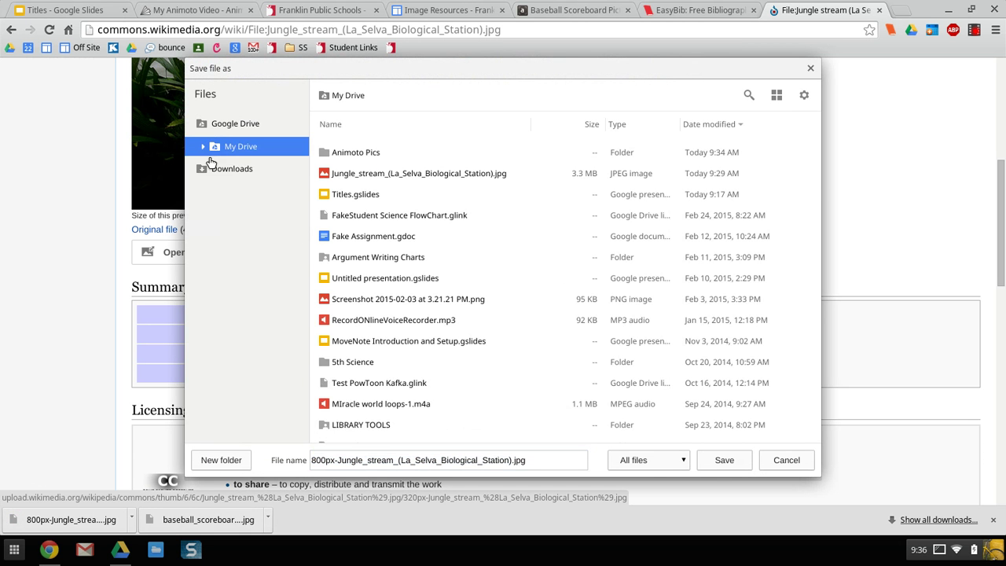
{"action": "left_click", "coordinate": [227, 169]}
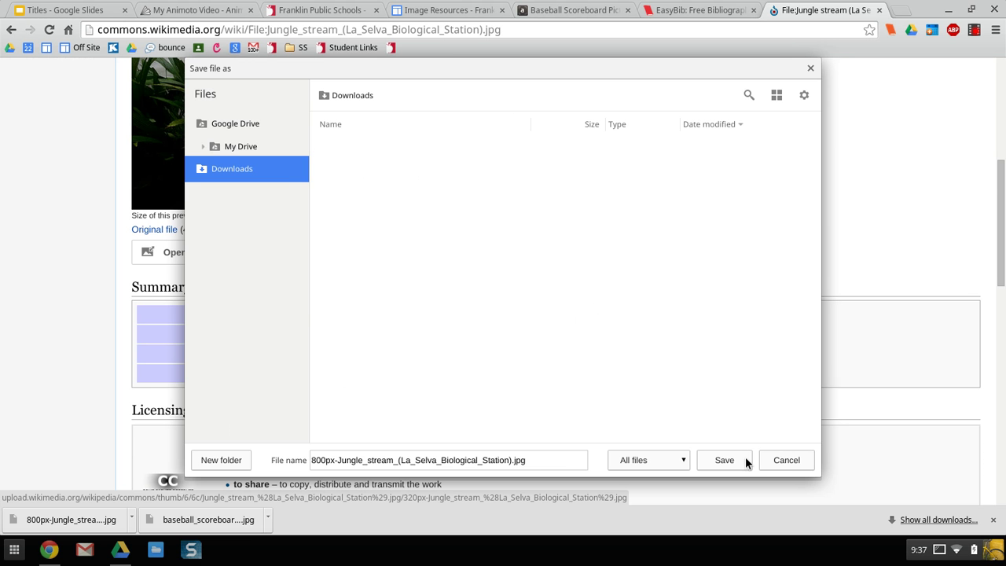
{"action": "left_click", "coordinate": [724, 459]}
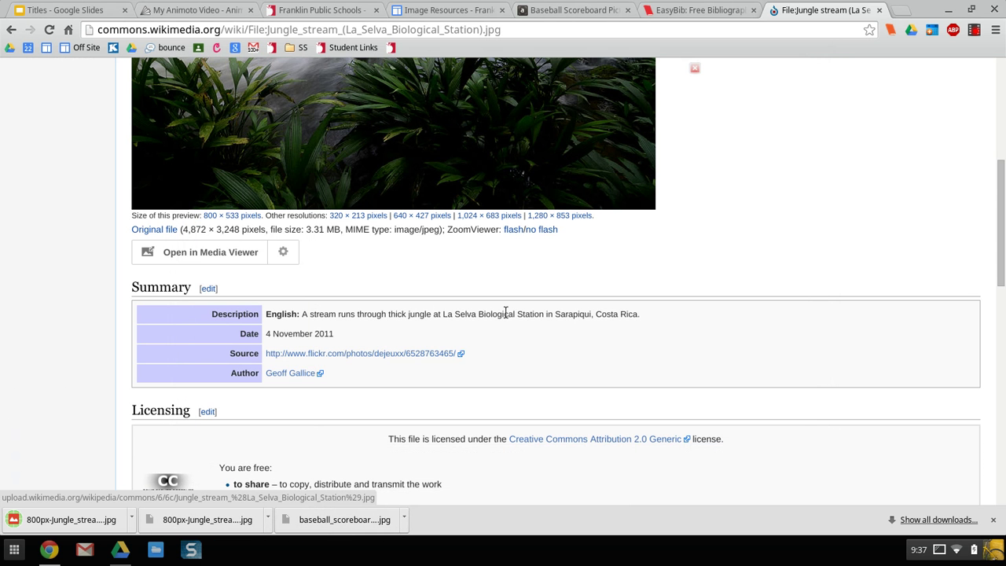
Step: In the Animoto project, upload the jungle stream and baseball scoreboard photos from My Drive > Animoto Pics
{"action": "left_click", "coordinate": [232, 4]}
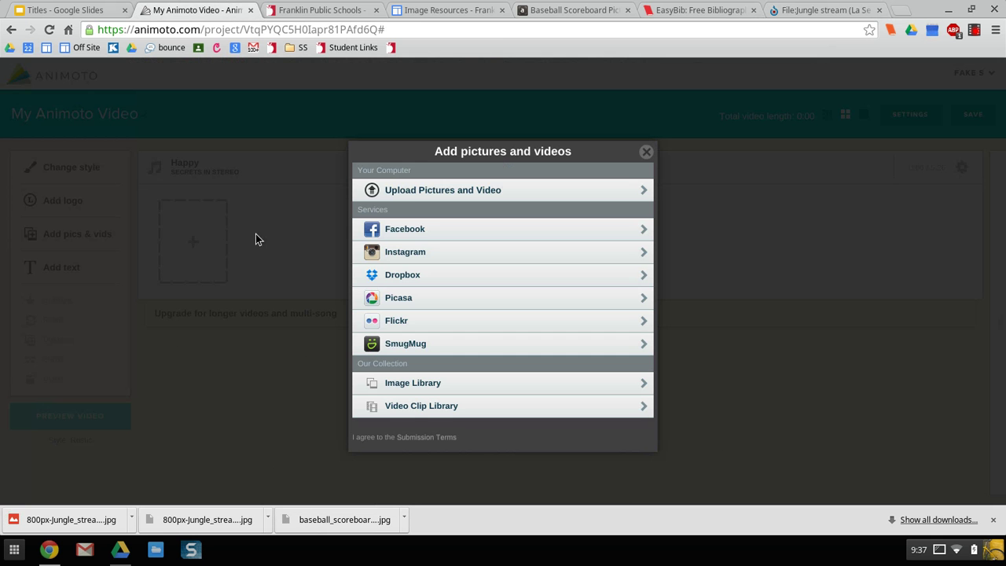
{"action": "left_click", "coordinate": [420, 194]}
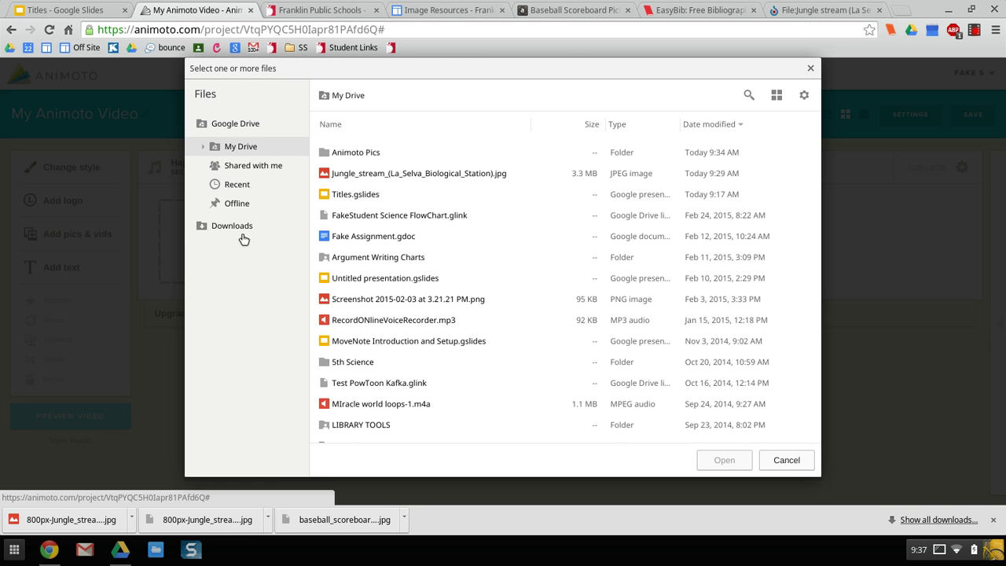
{"action": "left_click", "coordinate": [238, 228]}
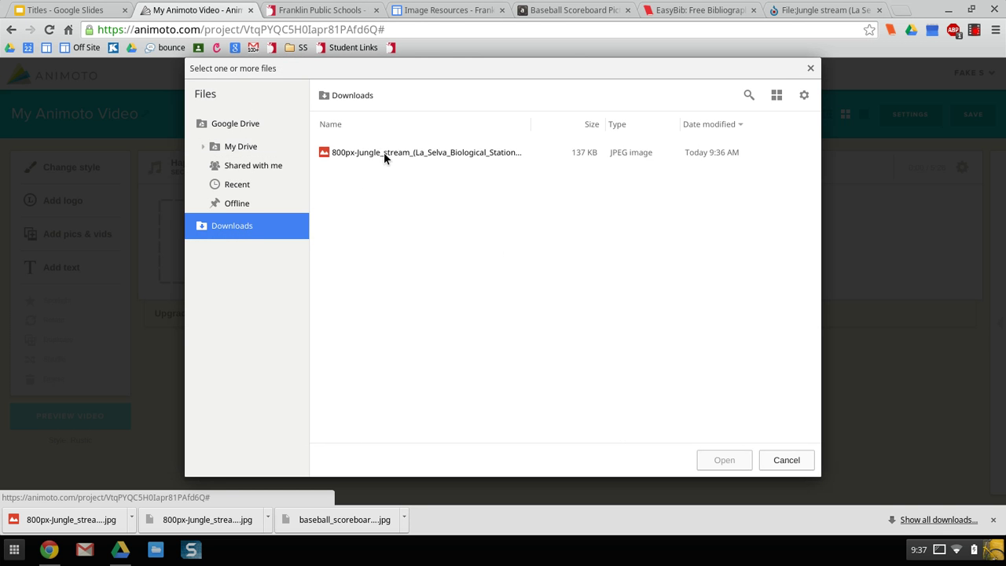
{"action": "left_click", "coordinate": [204, 147]}
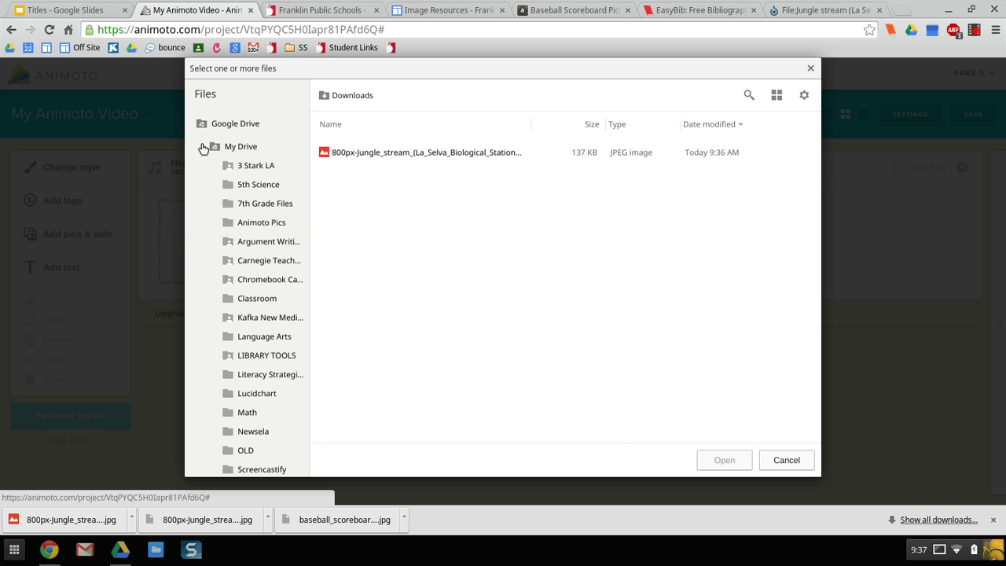
{"action": "left_click", "coordinate": [252, 223]}
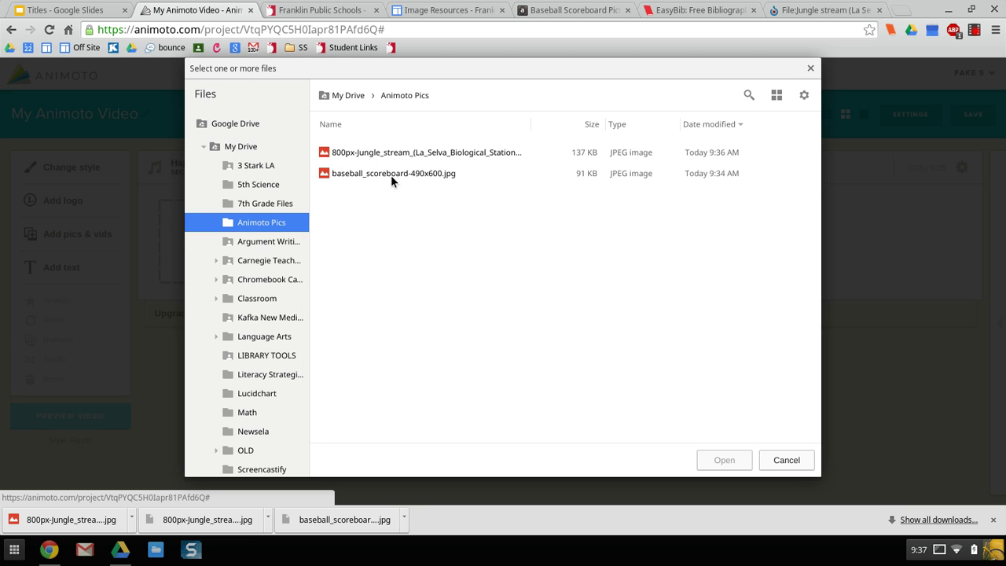
{"action": "left_click", "coordinate": [379, 155]}
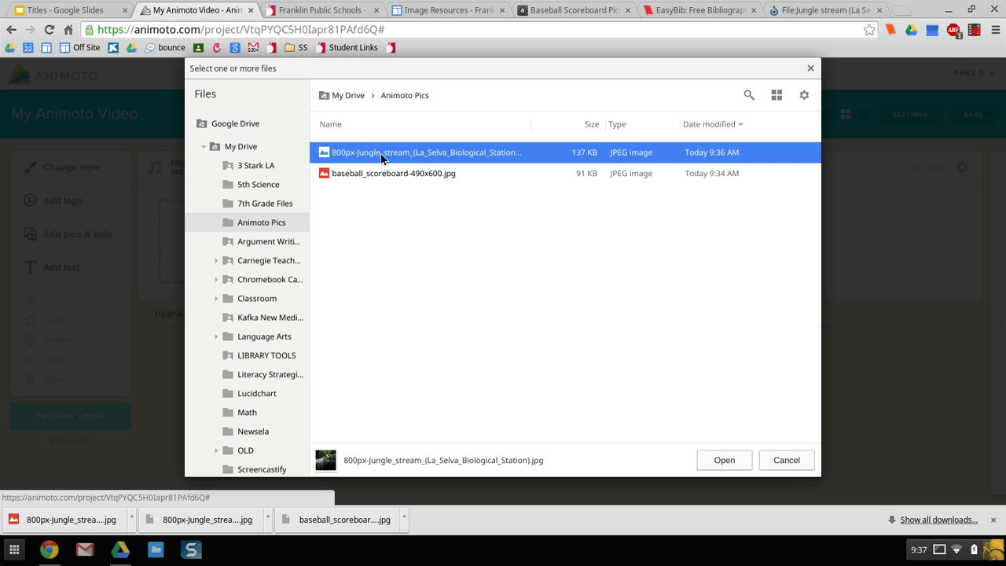
{"action": "left_click", "coordinate": [374, 176], "text": "shift"}
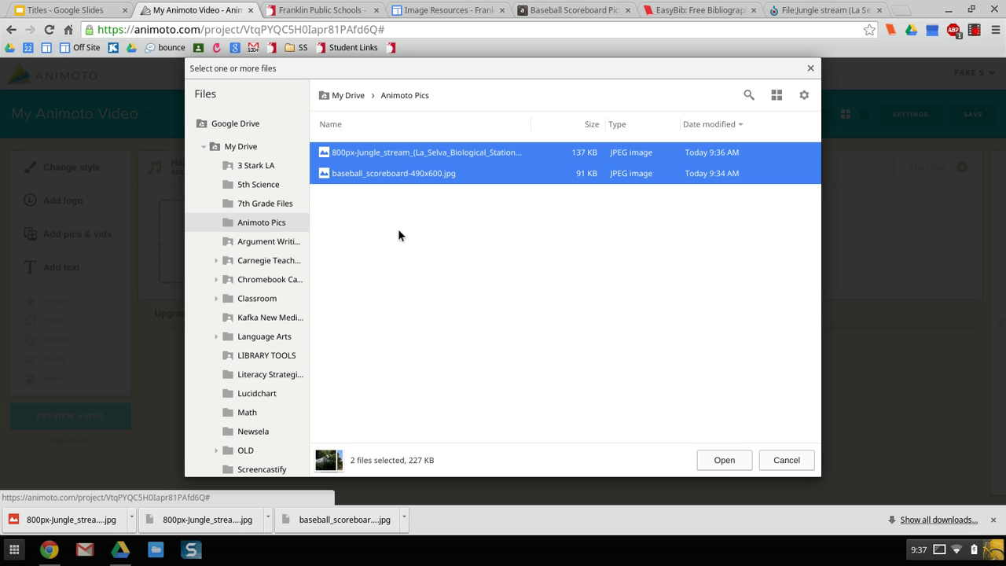
{"action": "left_click", "coordinate": [733, 458]}
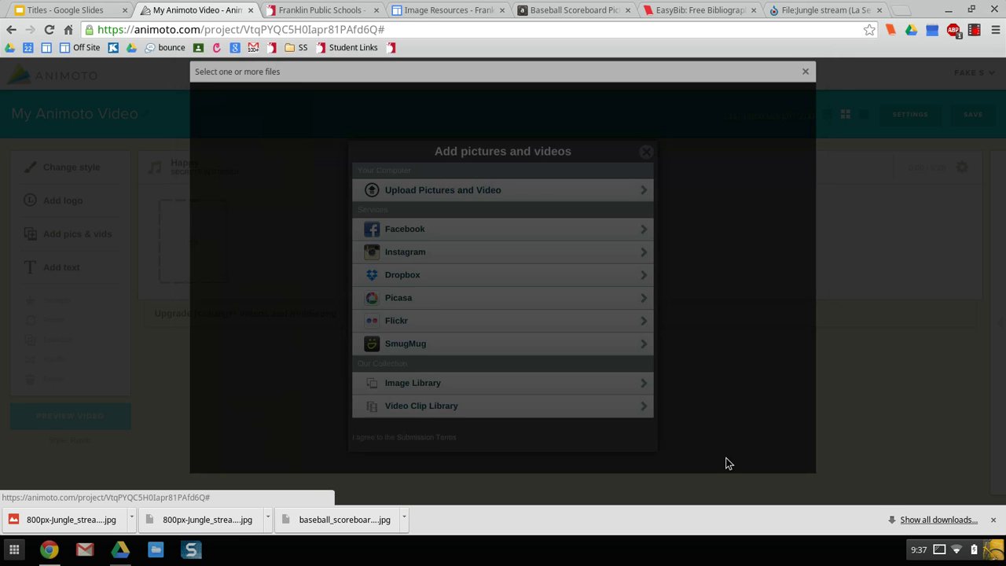